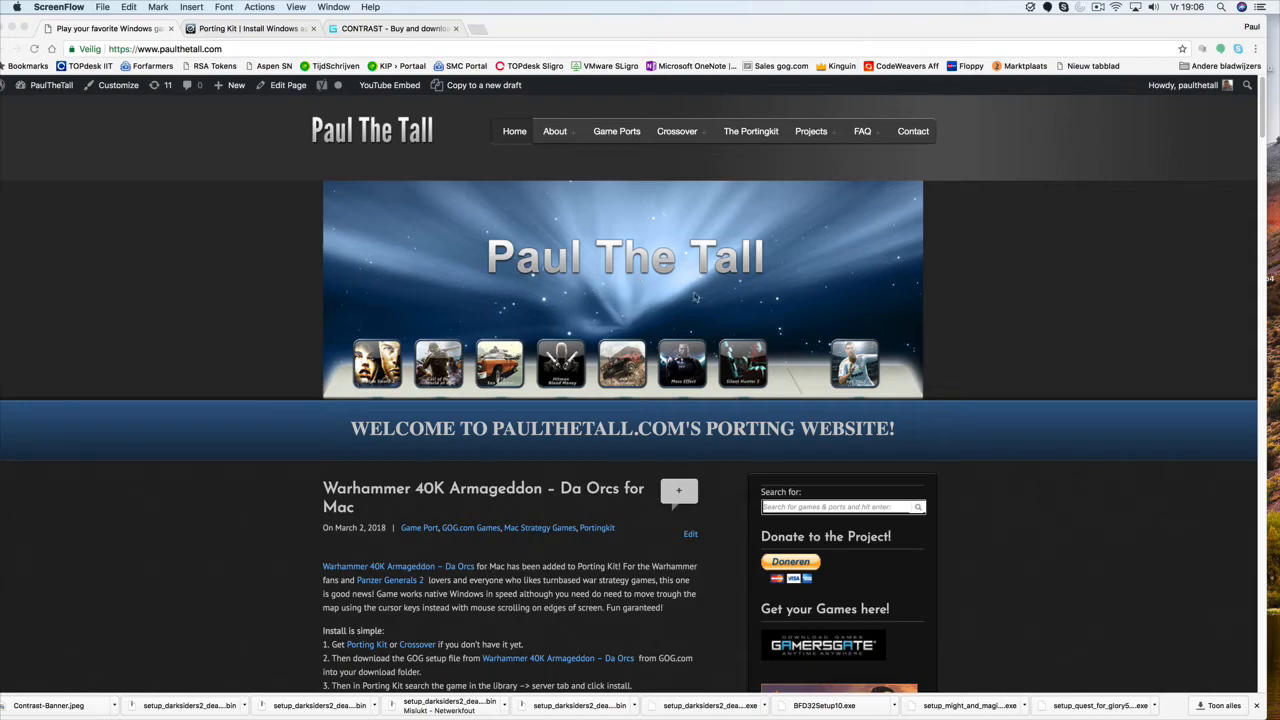
scroll(630, 398, "down", 15)
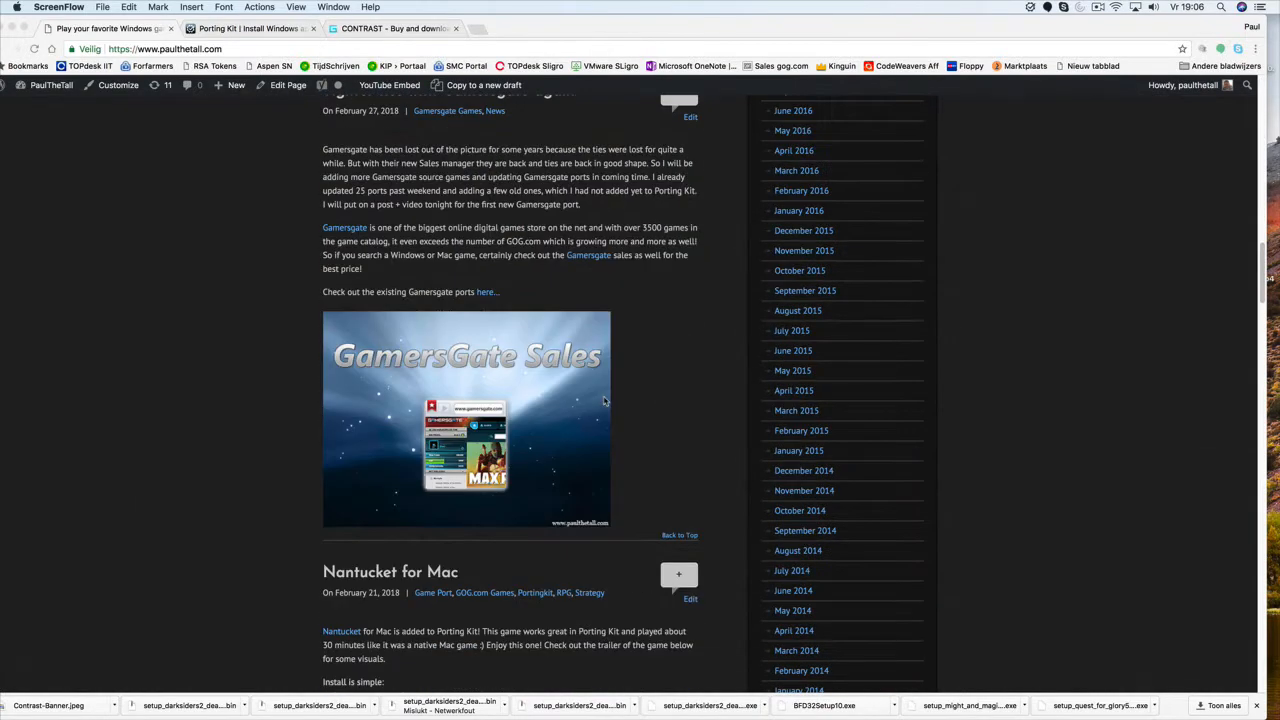
scroll(604, 401, "up", 15)
scroll(605, 394, "down", 5)
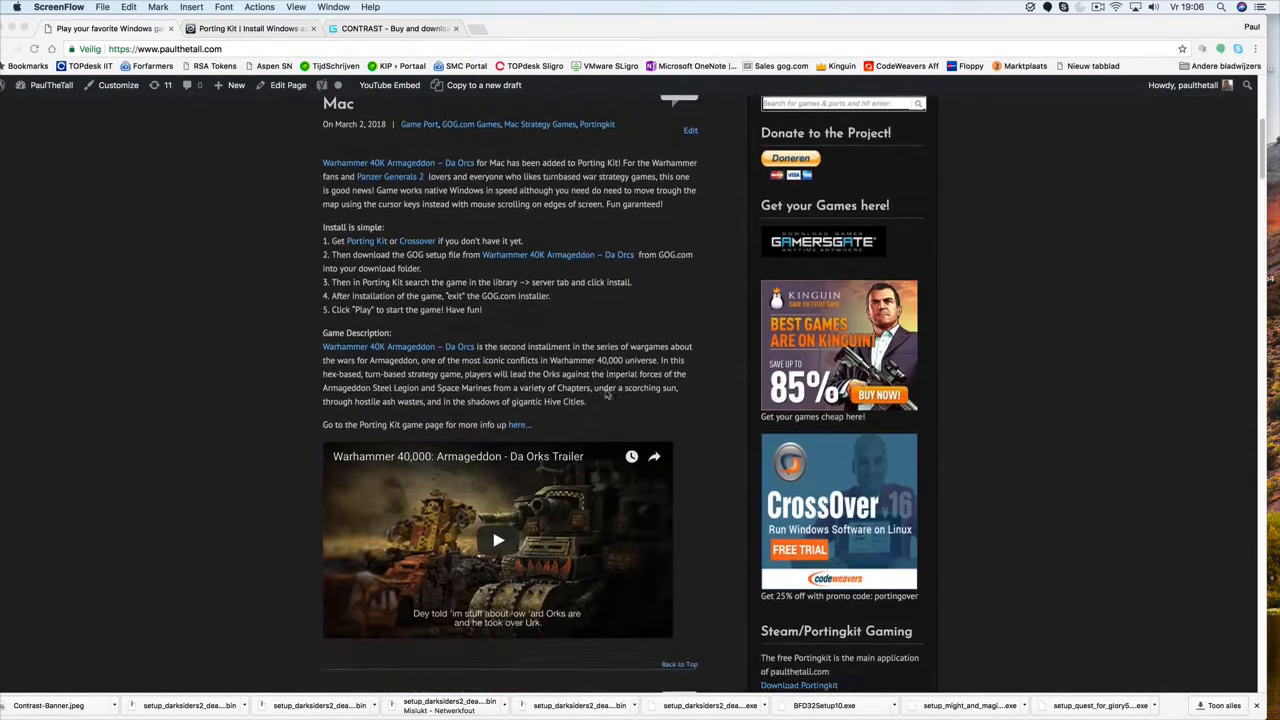
scroll(605, 395, "up", 5)
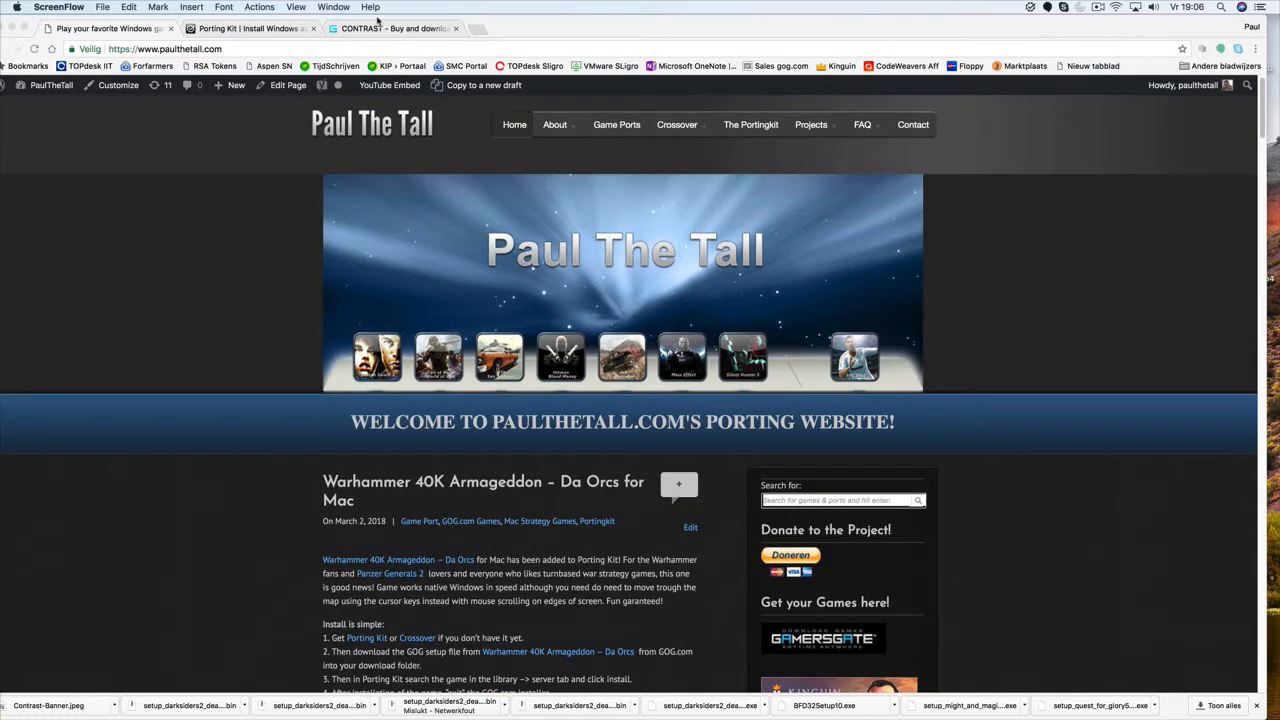
Open the download page of the Porting Kit website.
left_click(232, 30)
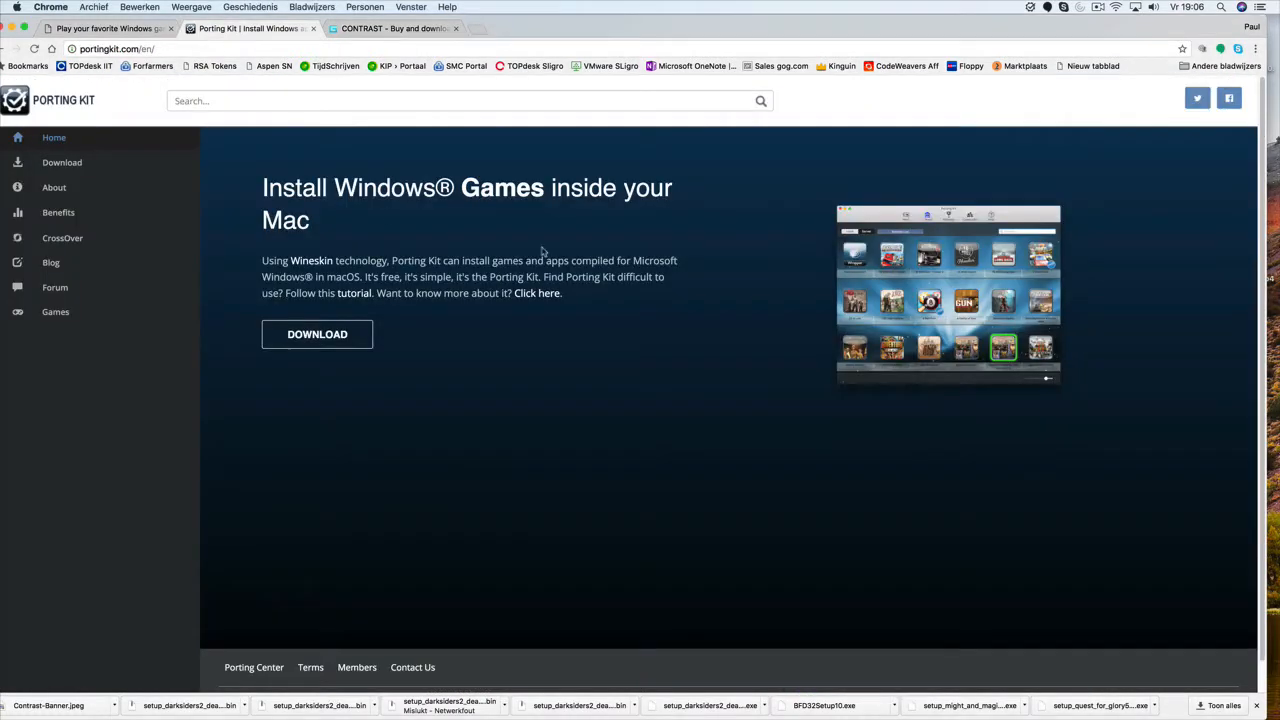
left_click(64, 168)
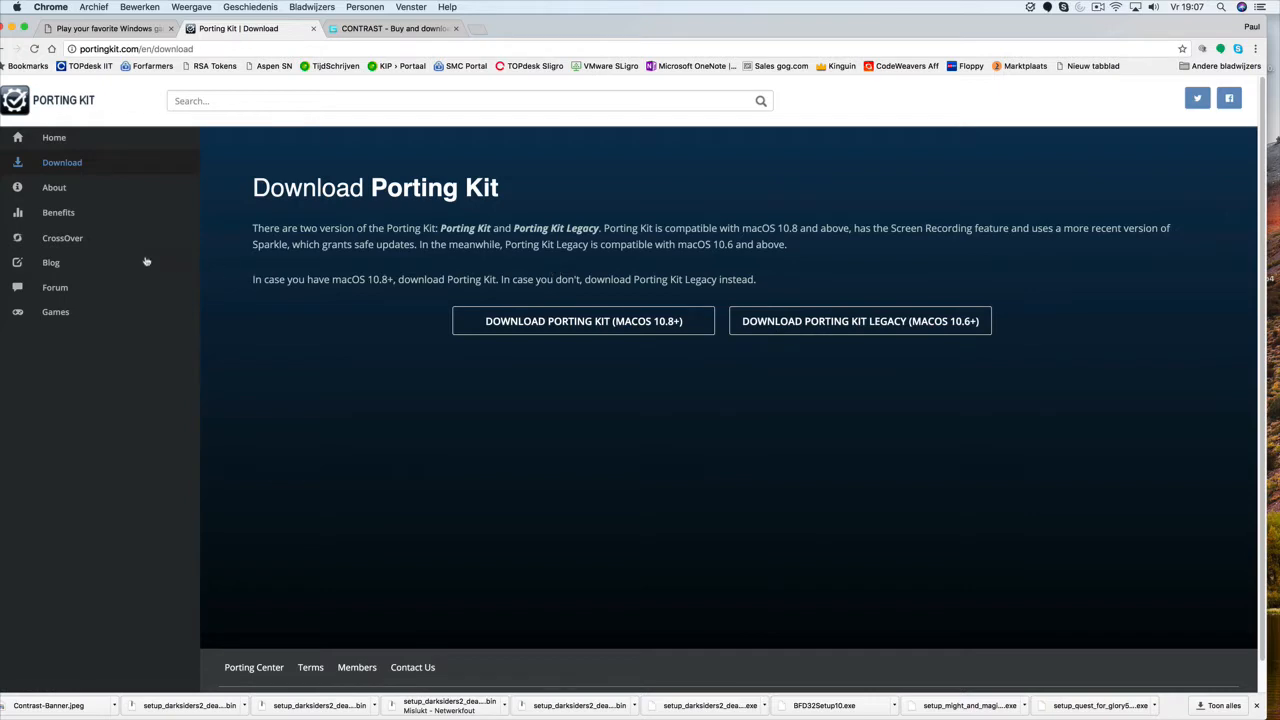
Search the Porting Kit website's games catalogue for "contrast".
left_click(56, 311)
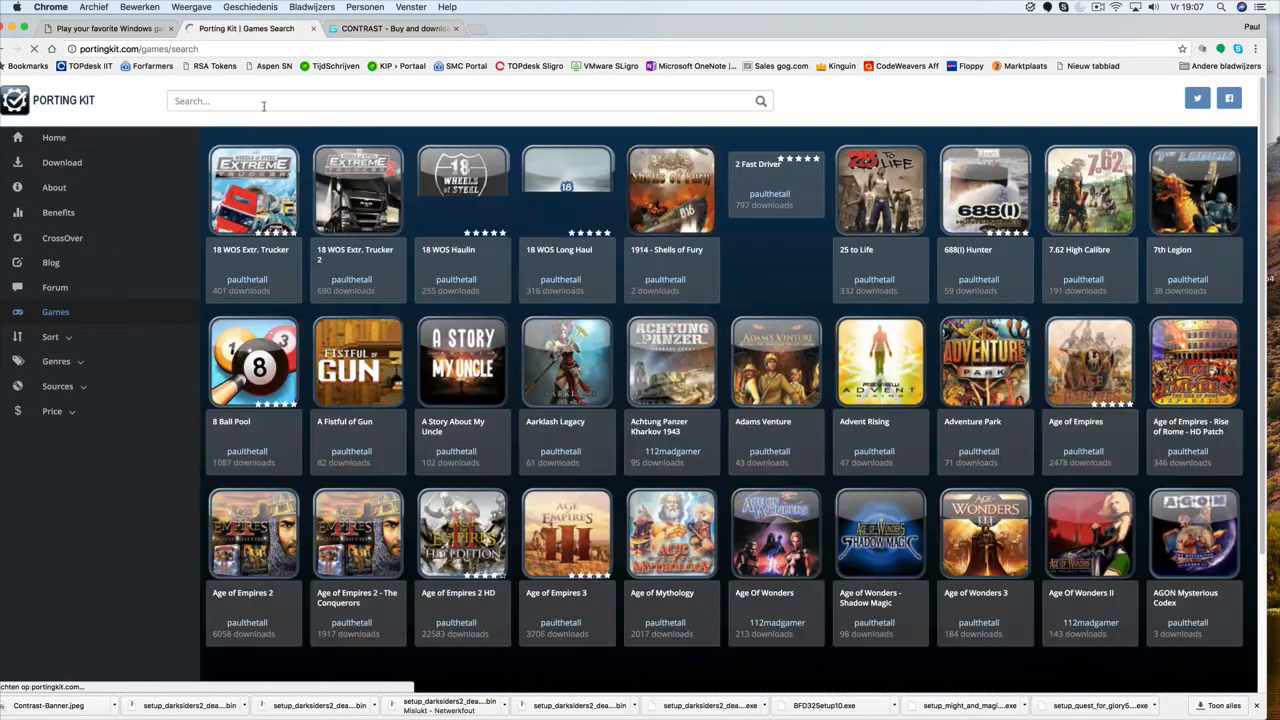
left_click(265, 103)
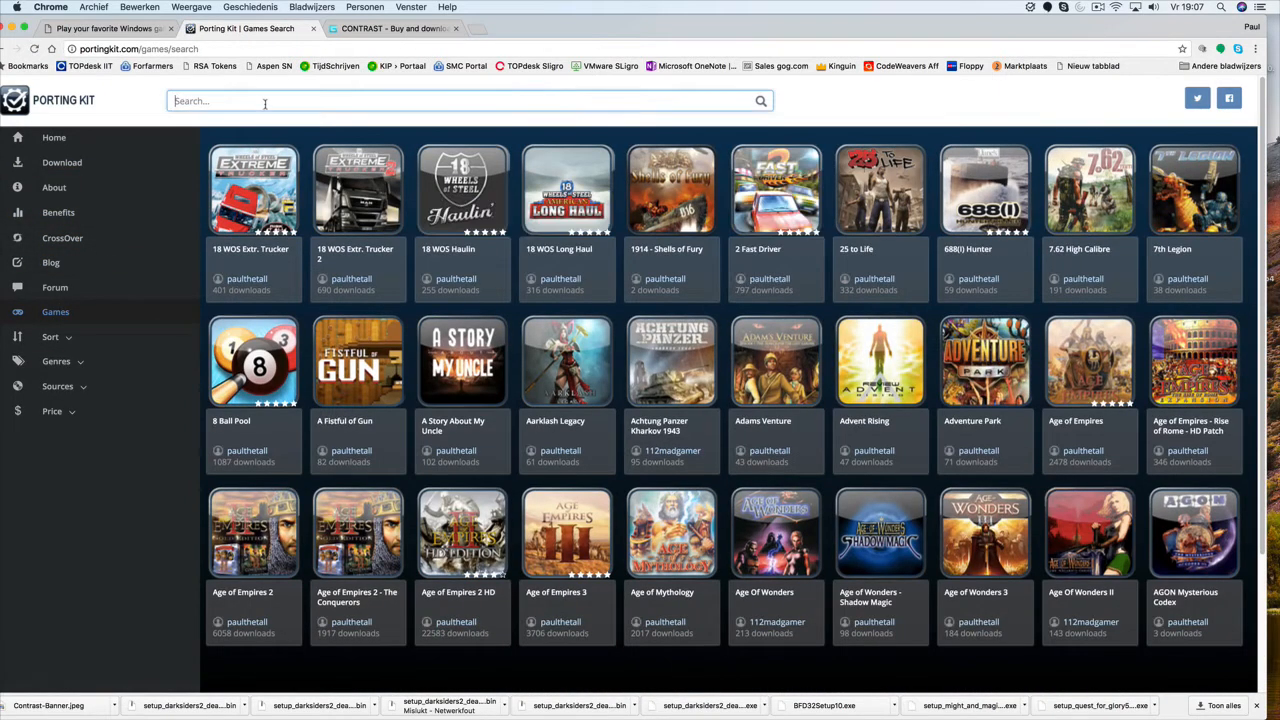
type("contrast")
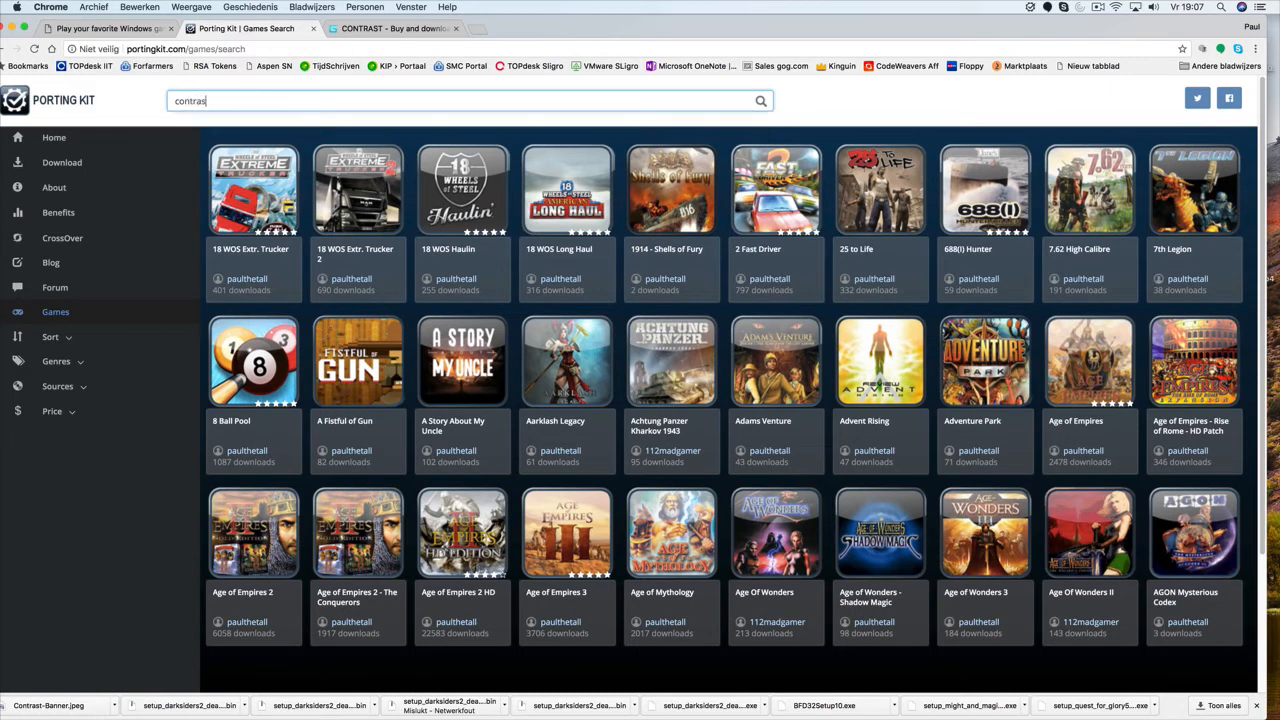
key("Return")
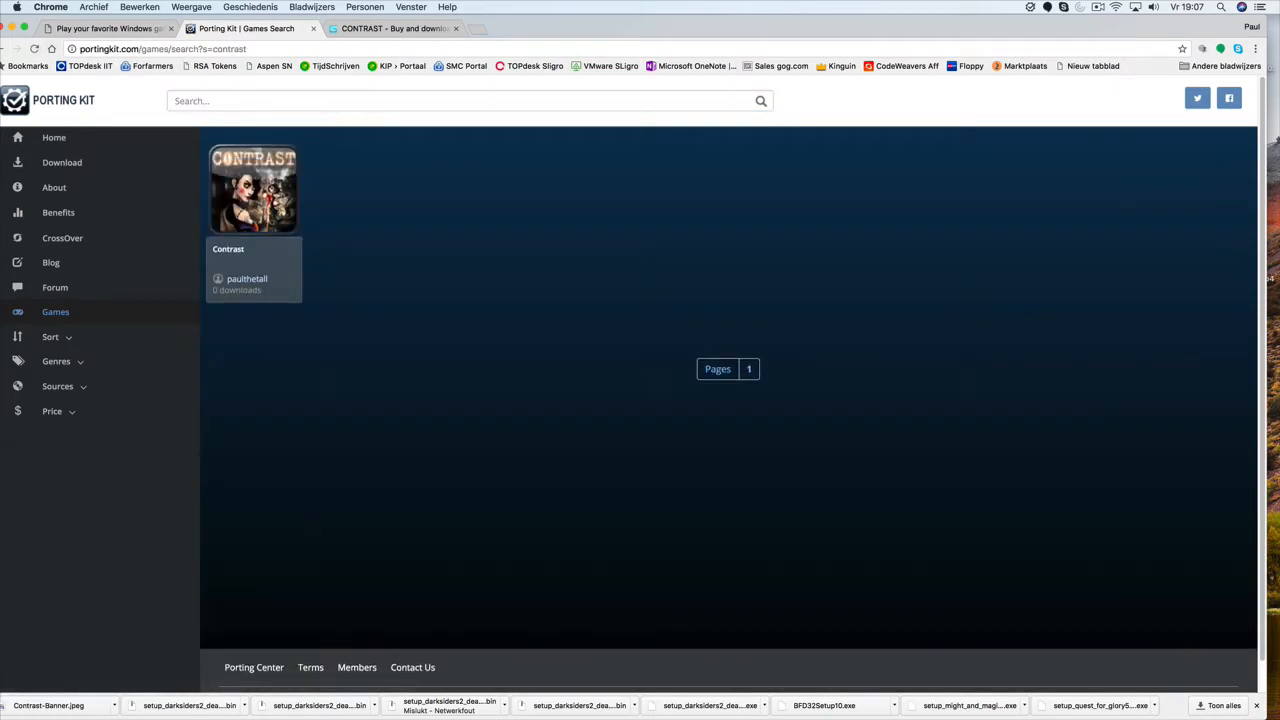
Switch to the Porting Kit app, search its library for "contrast", and open the Contrast game's page.
mouse_move(915, 710)
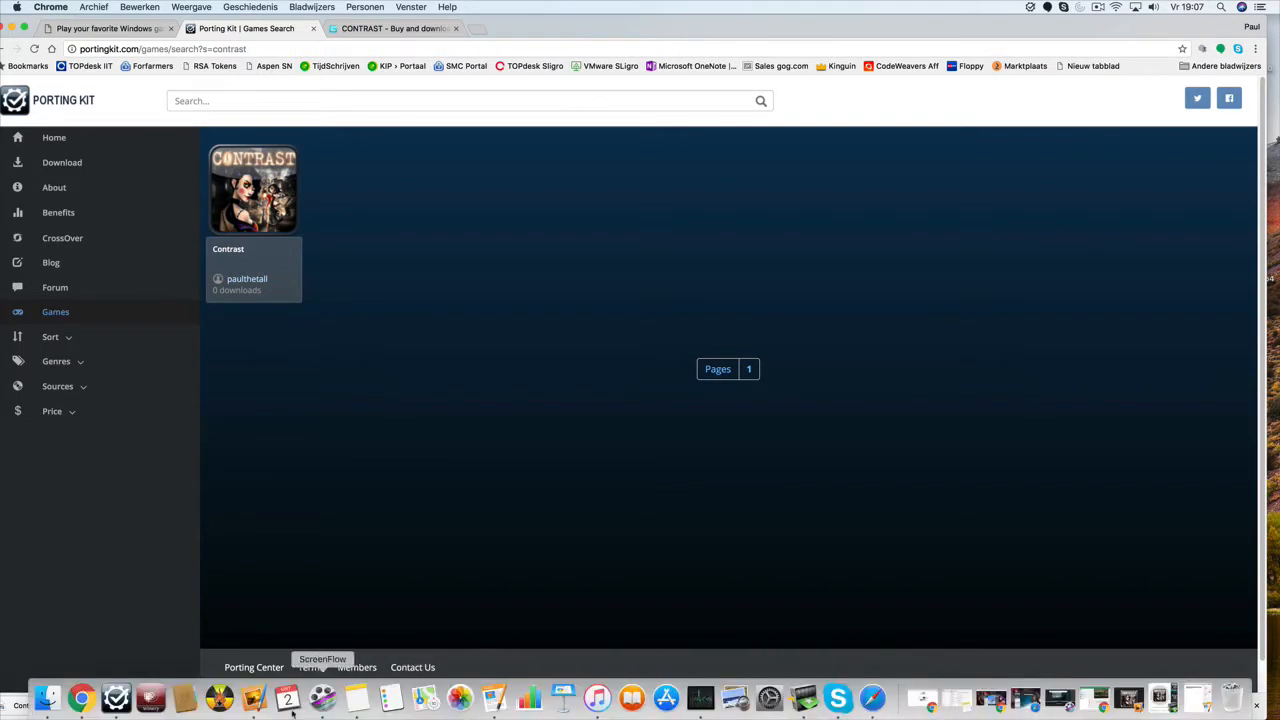
left_click(116, 697)
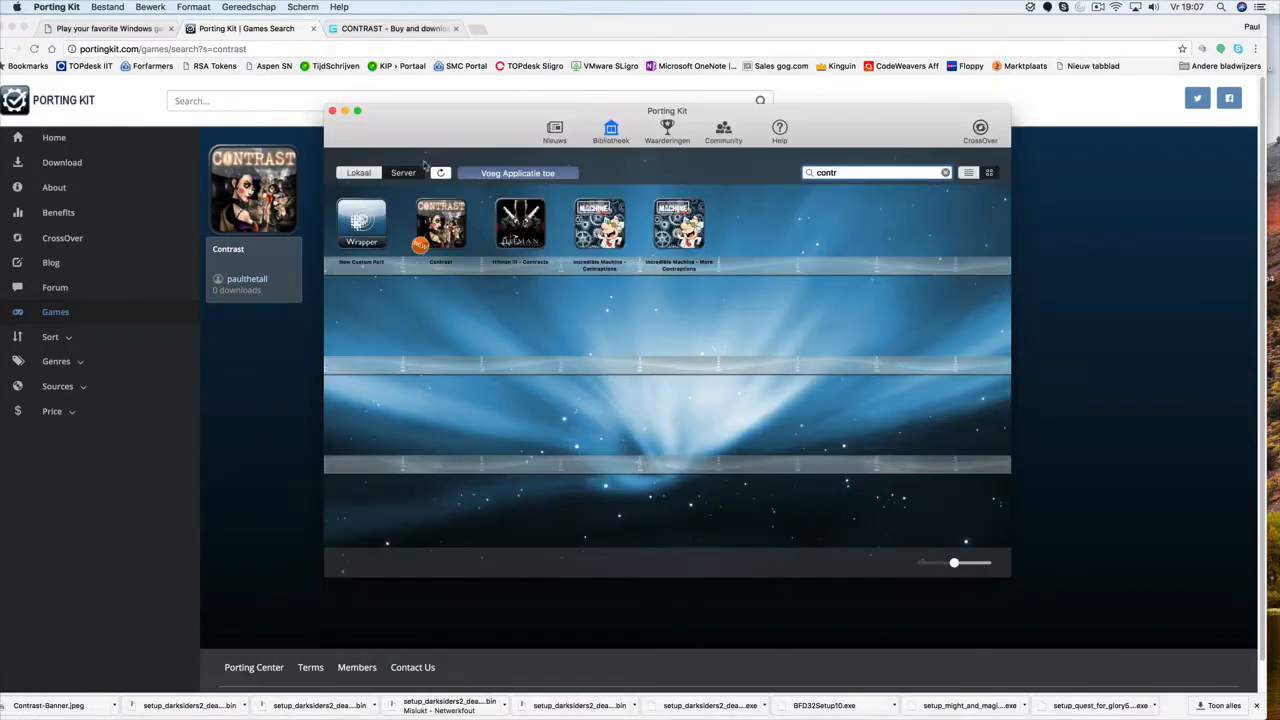
double_click(818, 172)
key("BackSpace")
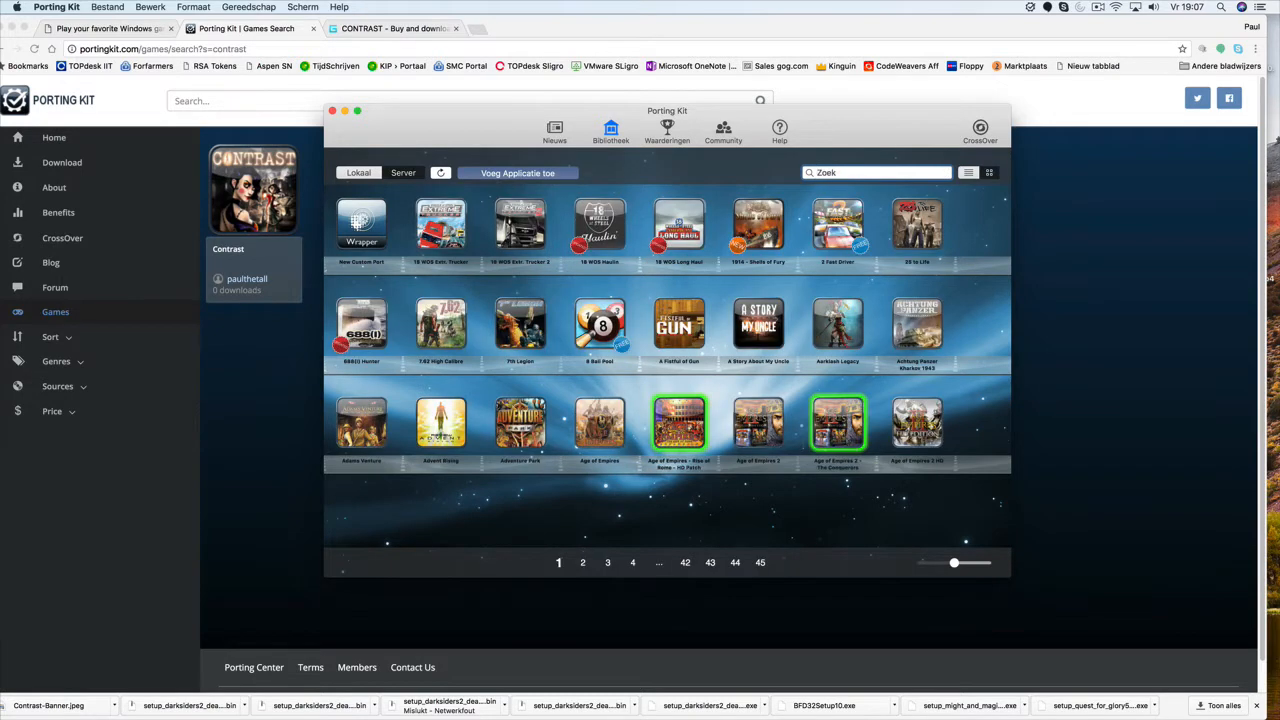
type("contrast")
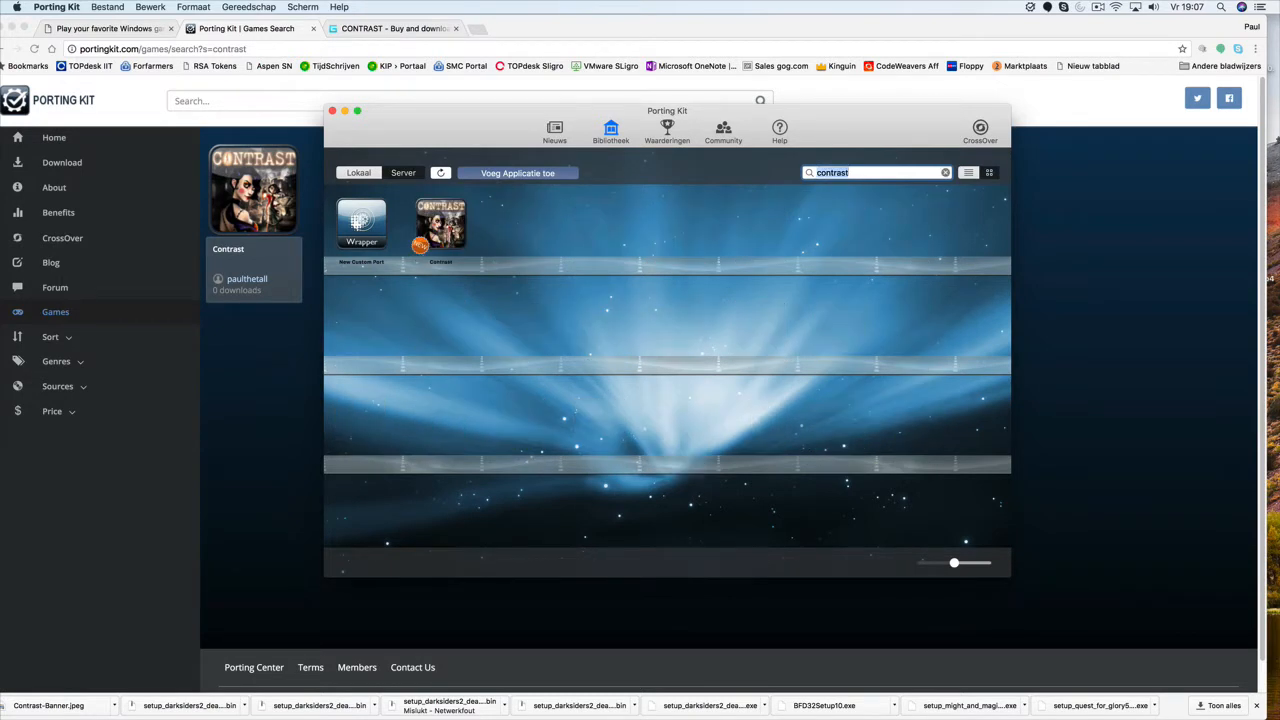
left_click(441, 222)
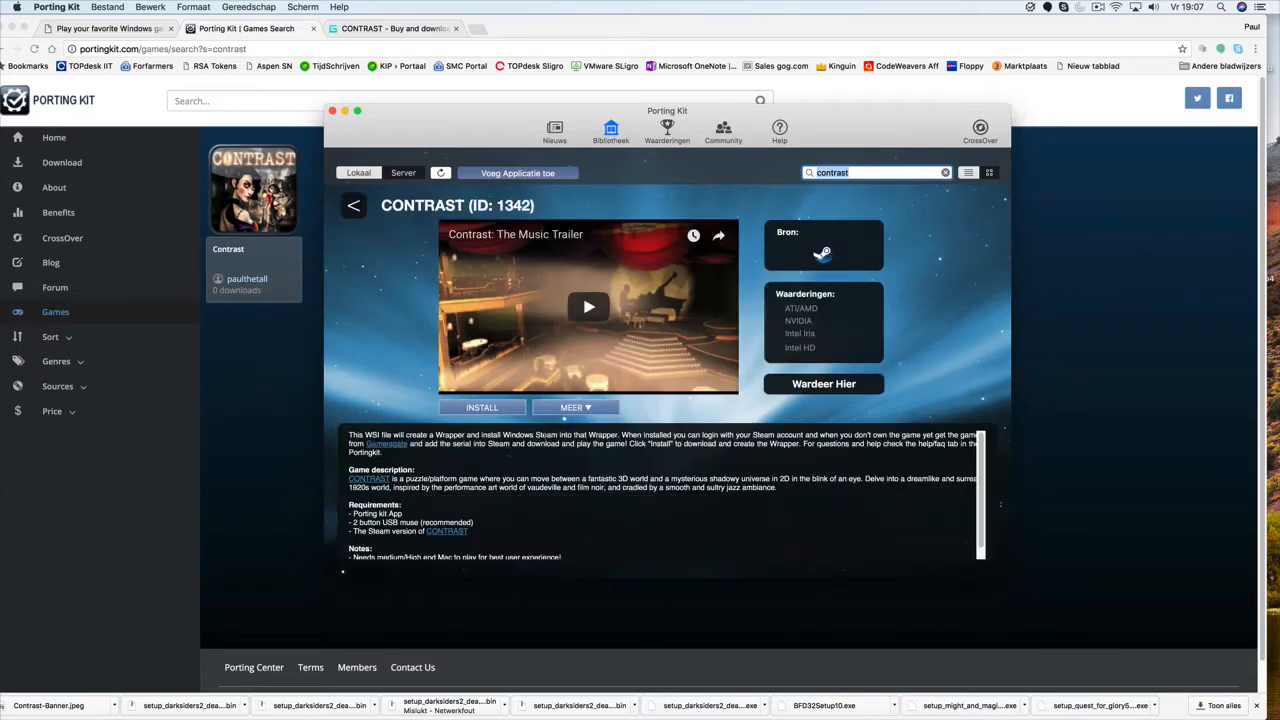
Read the game description, requirements and hardware note on the Contrast page.
scroll(470, 445, "down", 1)
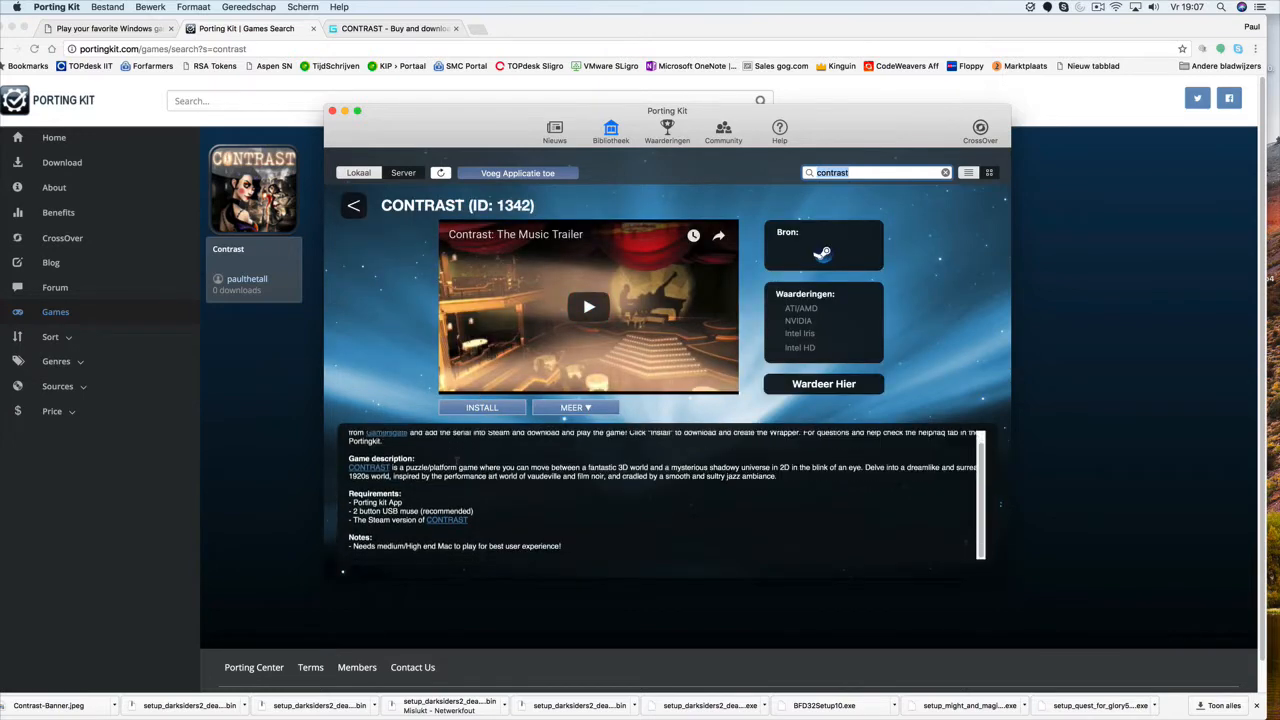
scroll(425, 503, "up", 1)
scroll(415, 485, "down", 1)
left_click_drag(380, 546, 574, 549)
left_click(577, 517)
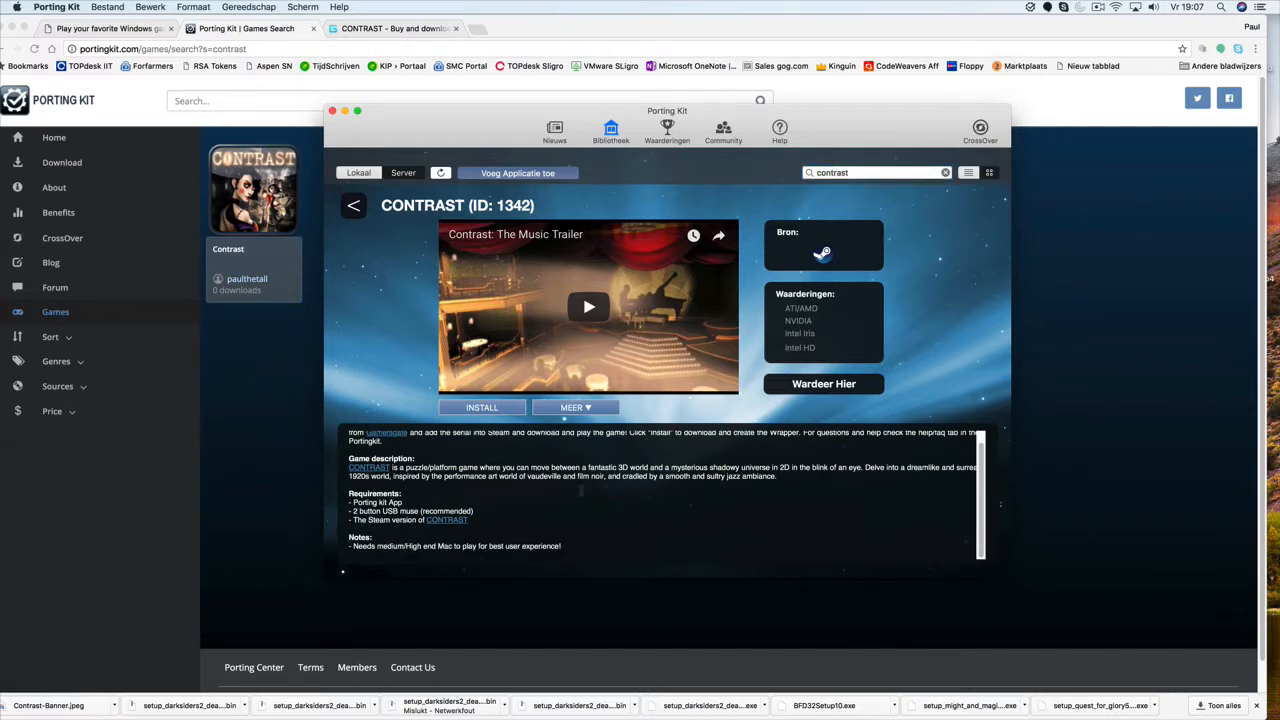
Check this Mac's memory and graphics card in the system overview, and close it.
left_click(16, 7)
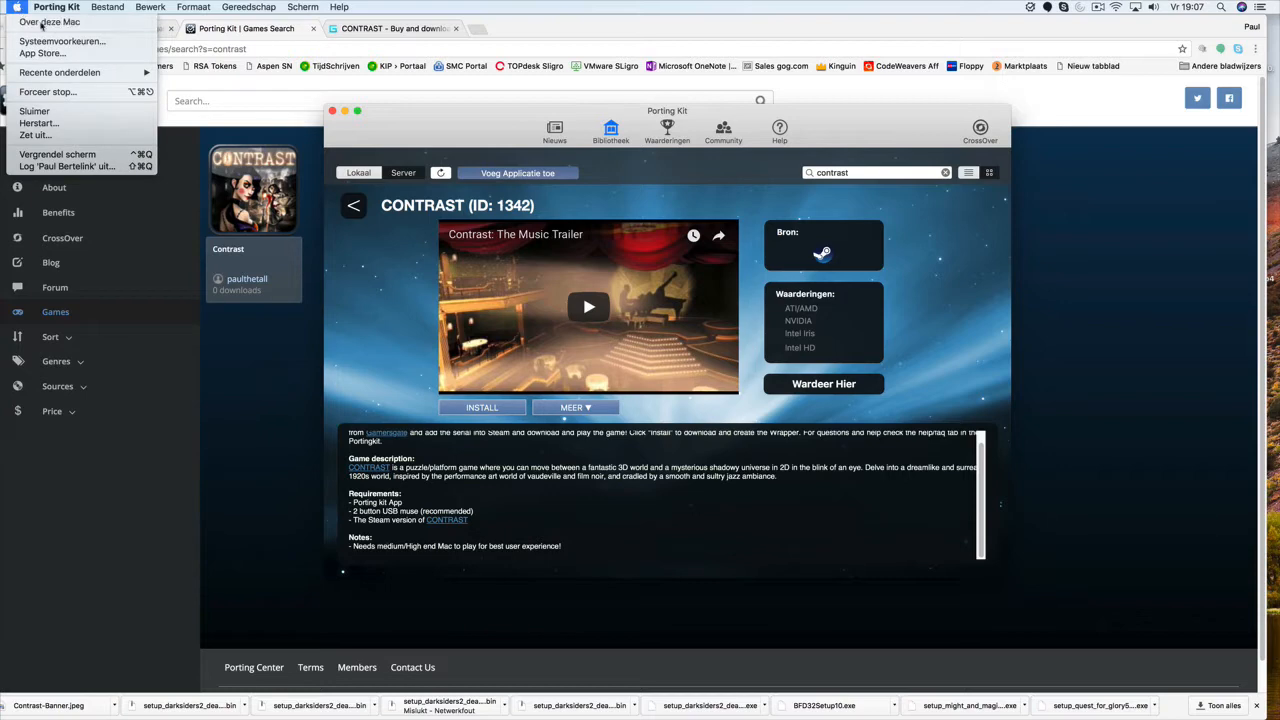
left_click(42, 22)
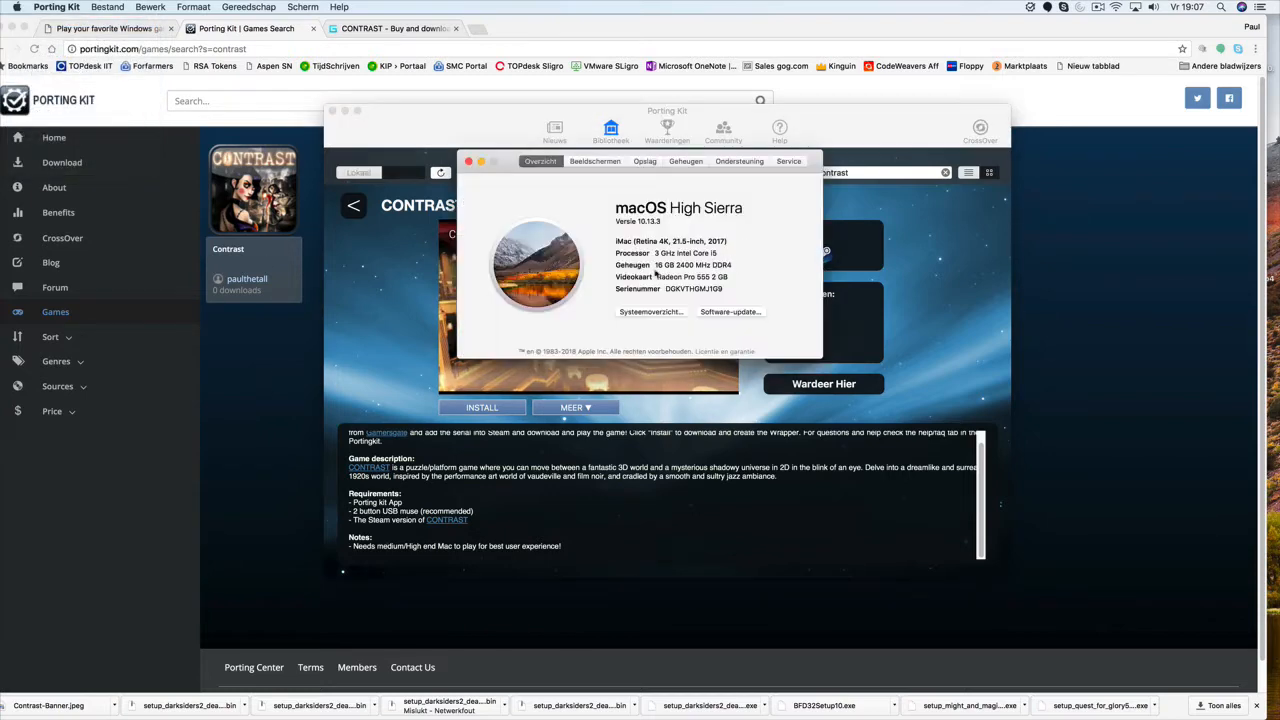
left_click_drag(655, 265, 731, 266)
left_click(684, 279)
triple_click(688, 280)
left_click(469, 162)
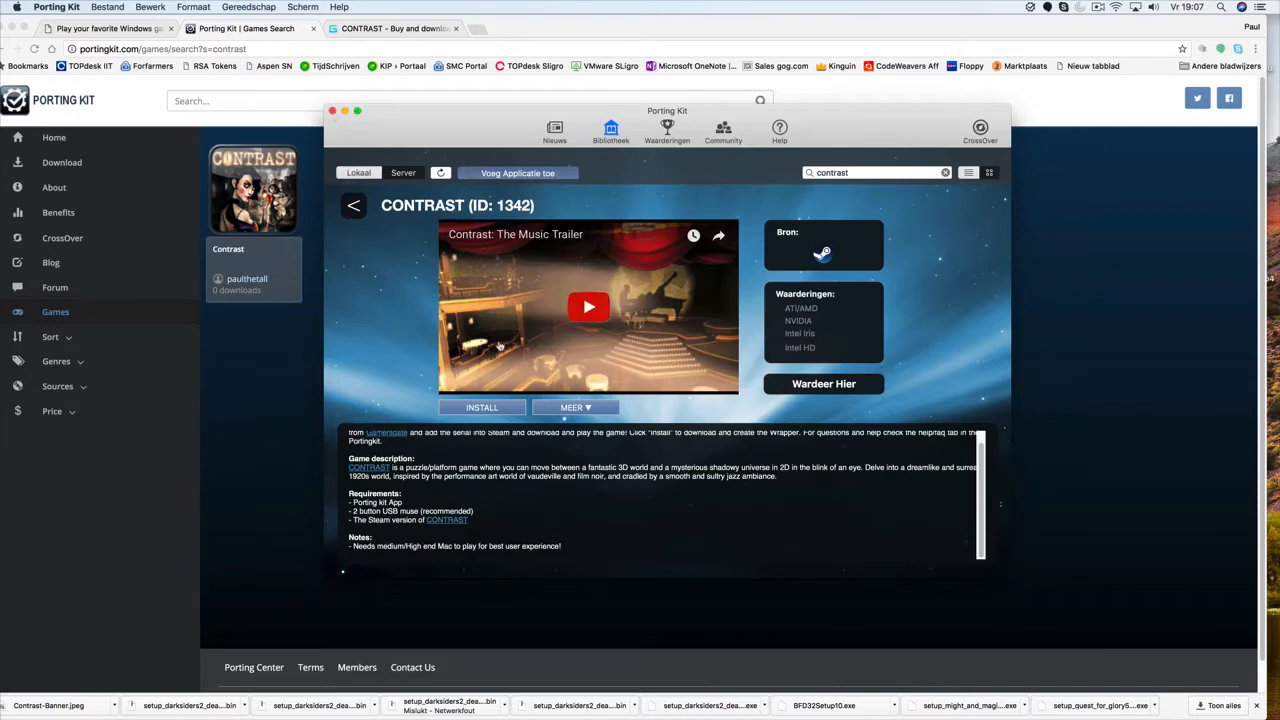
Start installing Contrast immediately, going through the installer with the default install location.
scroll(660, 490, "up", 2)
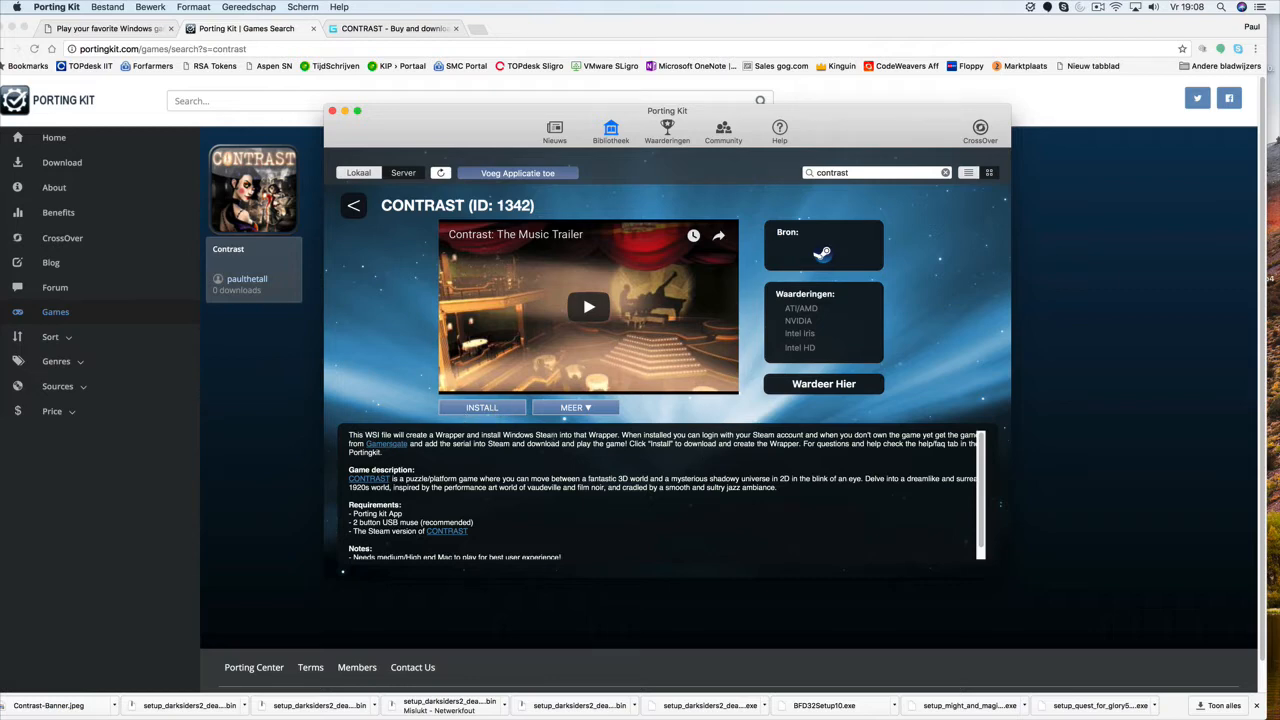
left_click(495, 410)
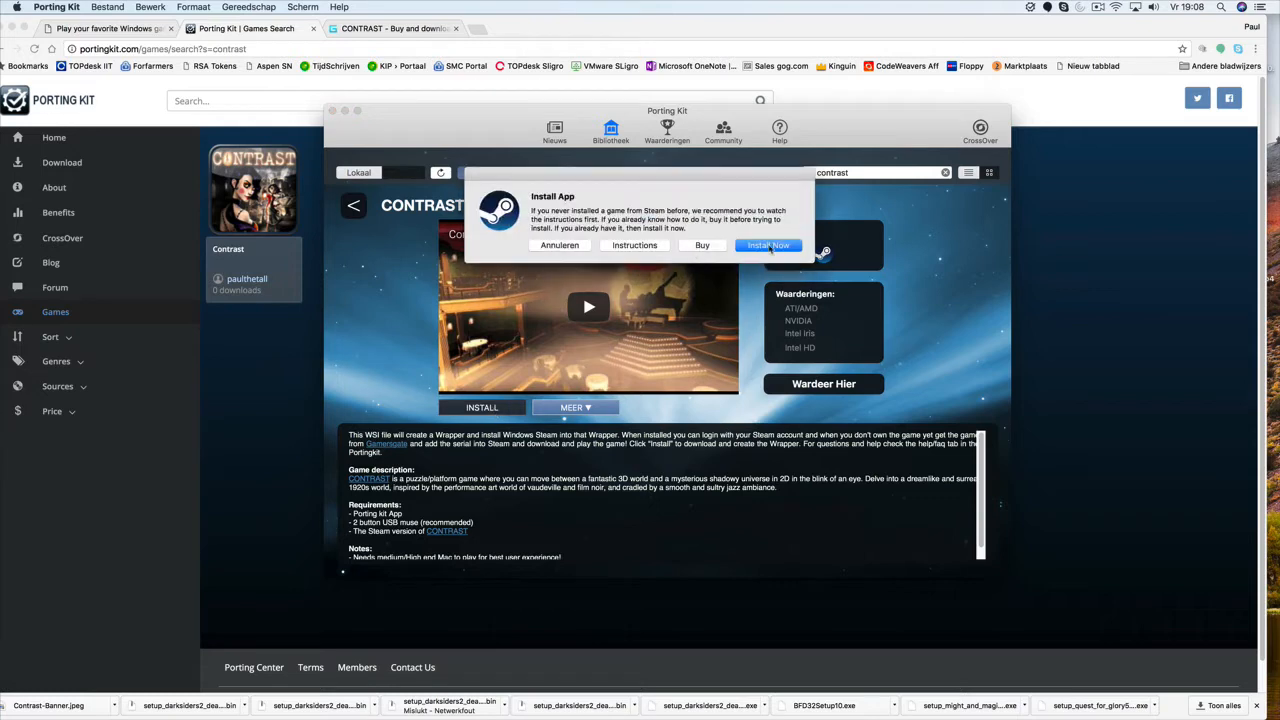
left_click(770, 246)
left_click(794, 484)
left_click(796, 485)
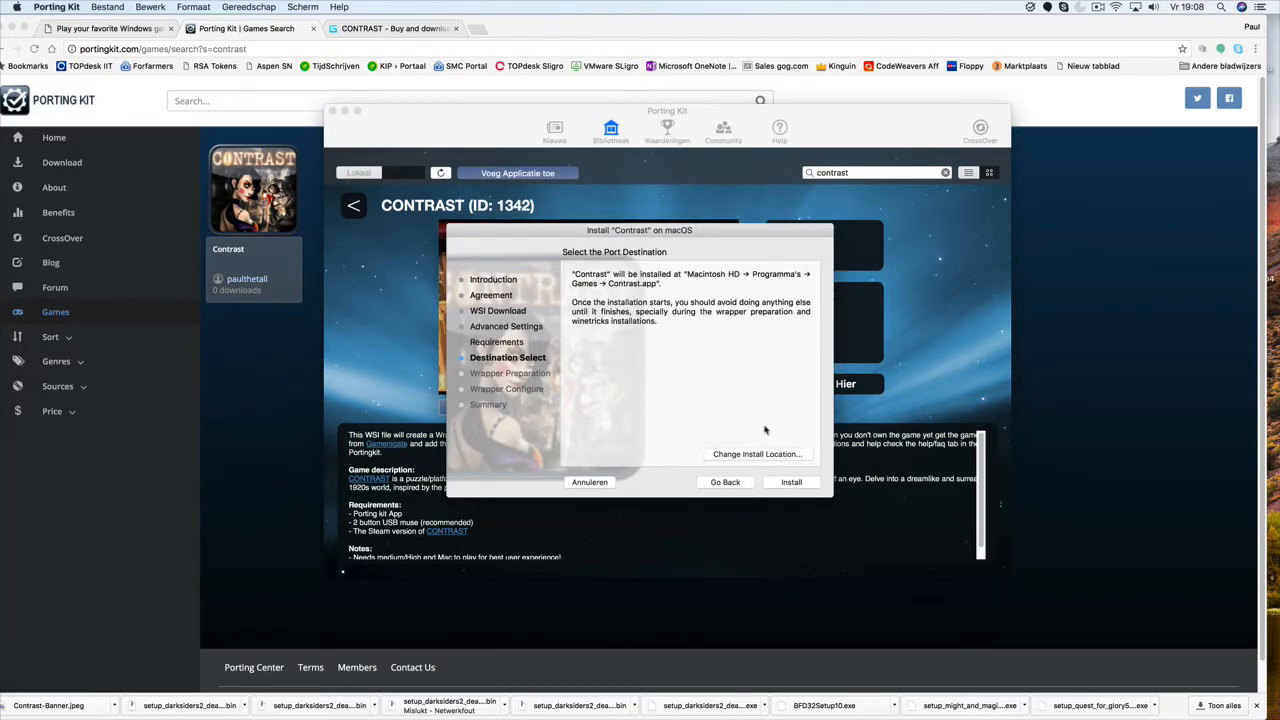
left_click(790, 484)
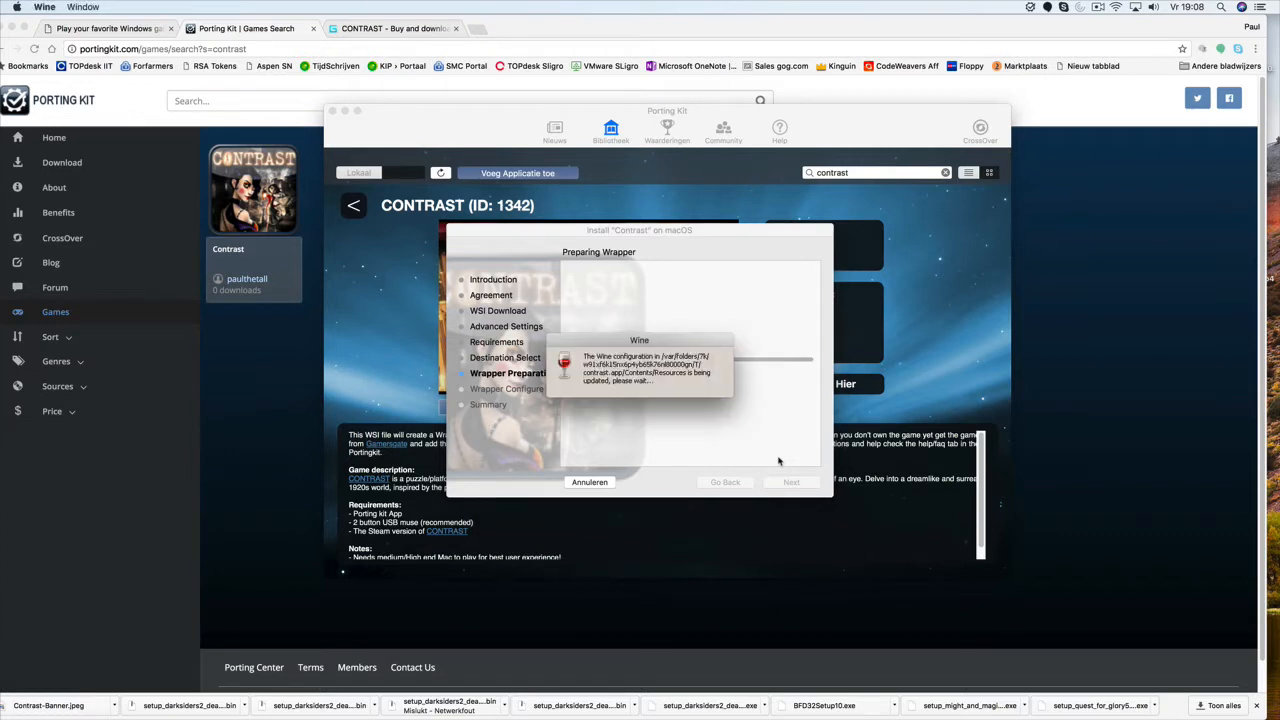
left_click(677, 410)
left_click(677, 413)
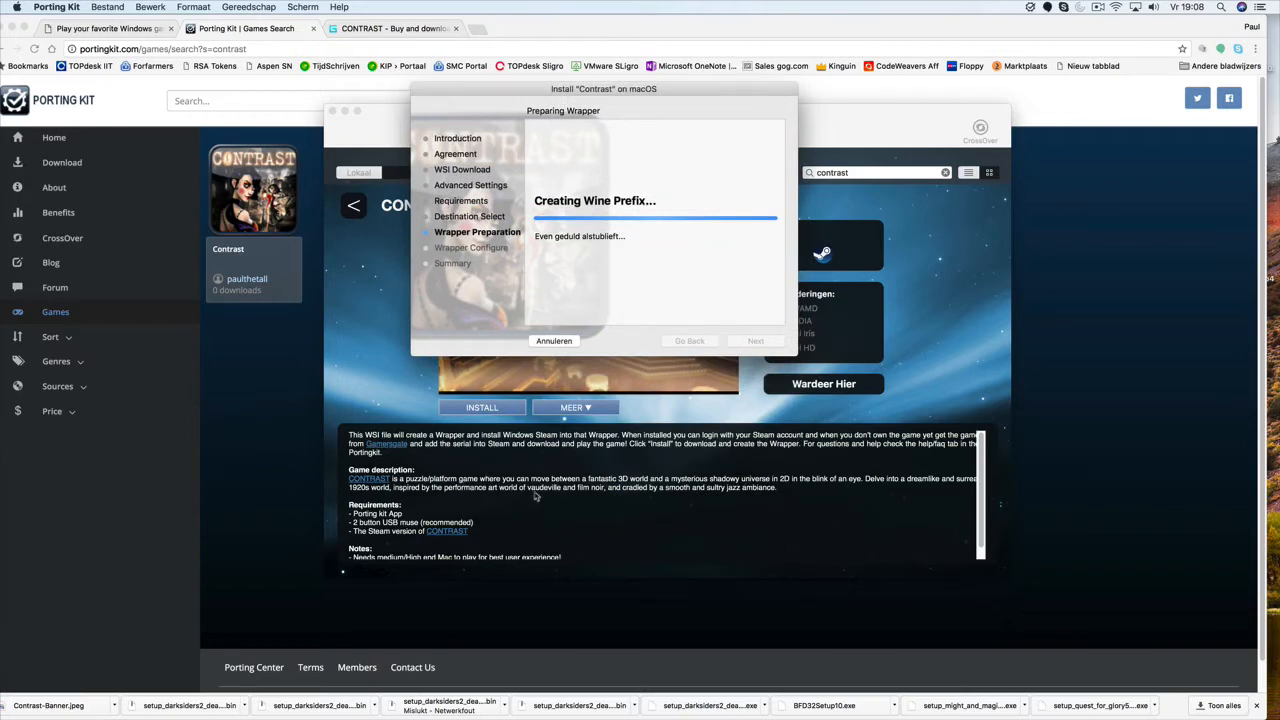
Switch to Chrome and examine the Contrast store page on GamersGate, including its price, DRM and game summary.
left_click(395, 448)
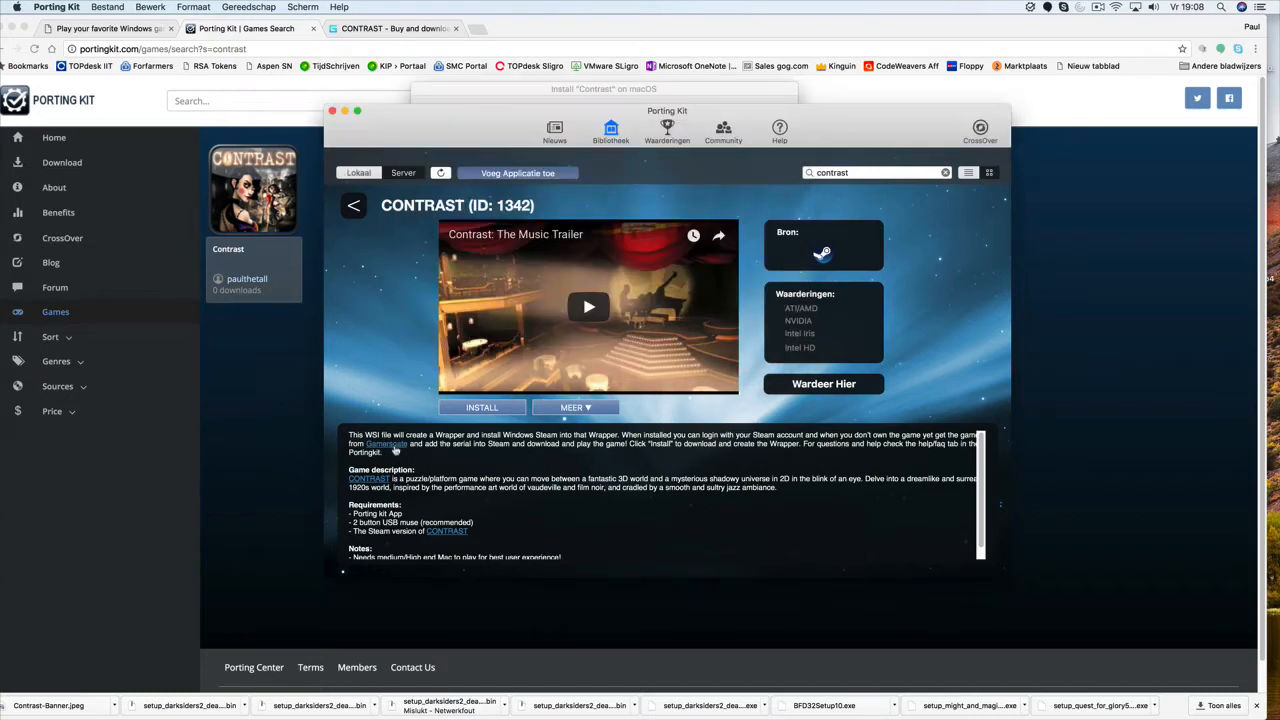
left_click(392, 29)
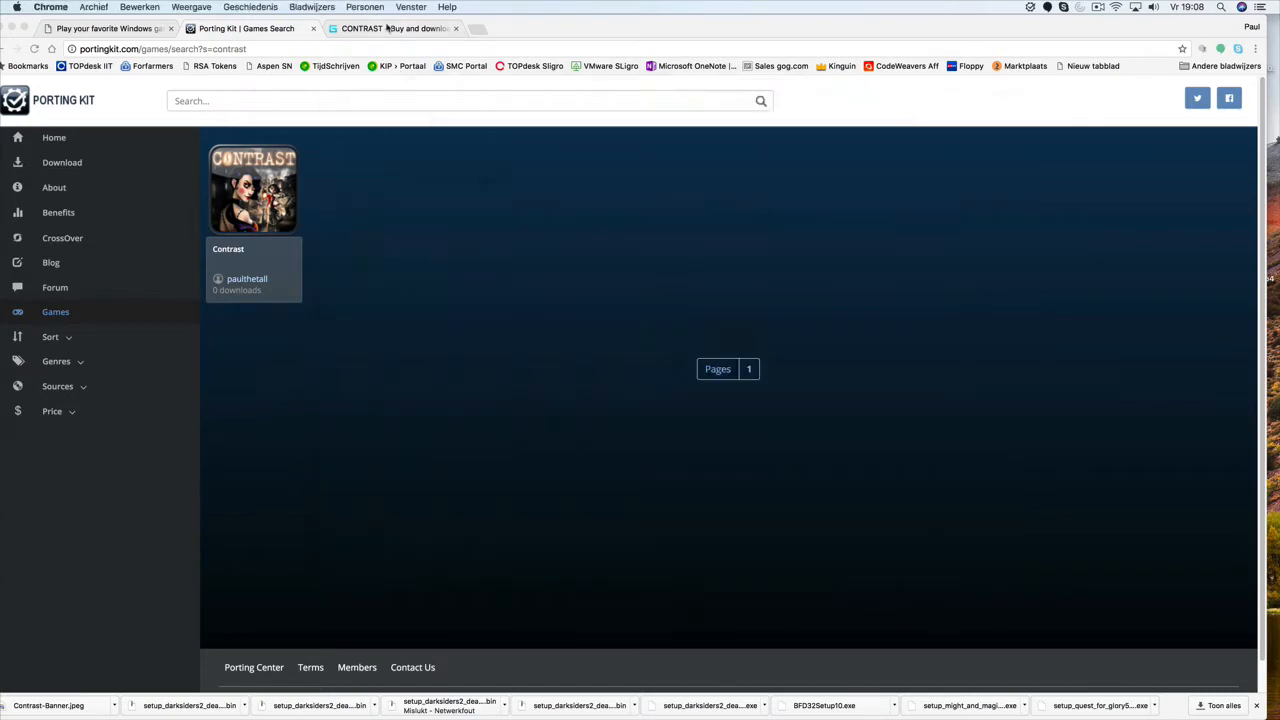
scroll(816, 443, "down", 2)
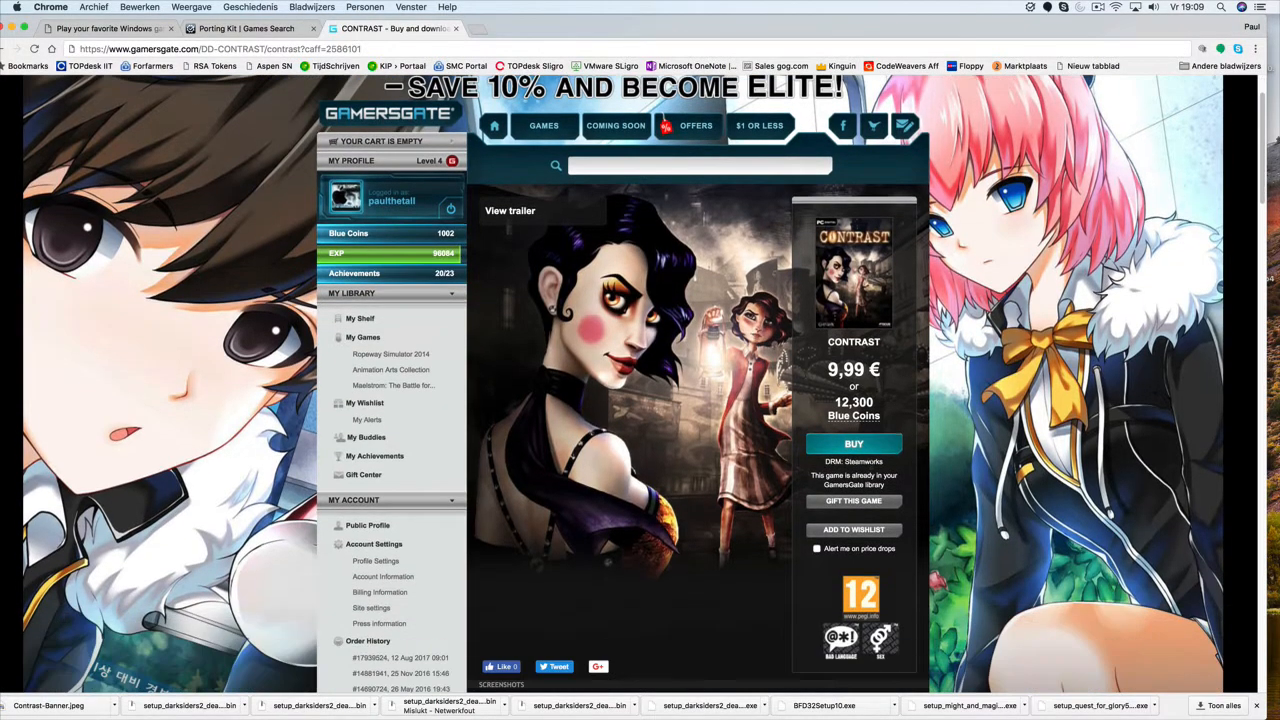
scroll(816, 443, "down", 5)
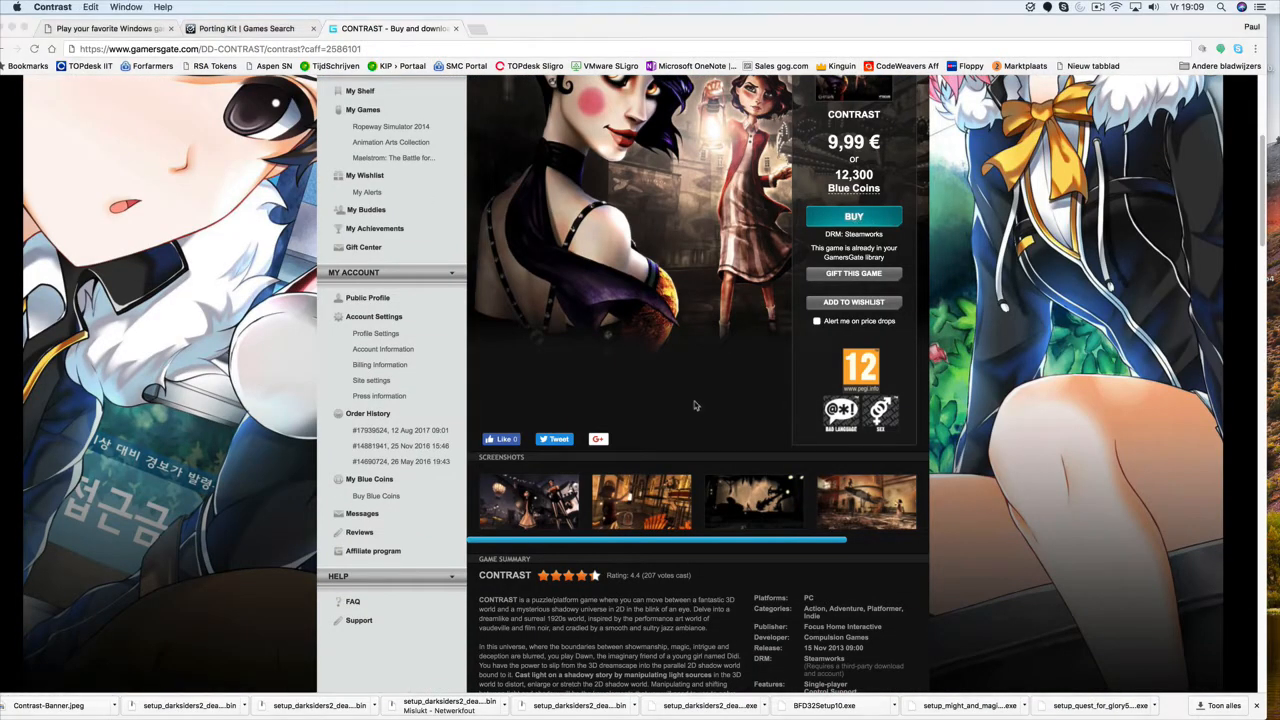
scroll(695, 405, "up", 2)
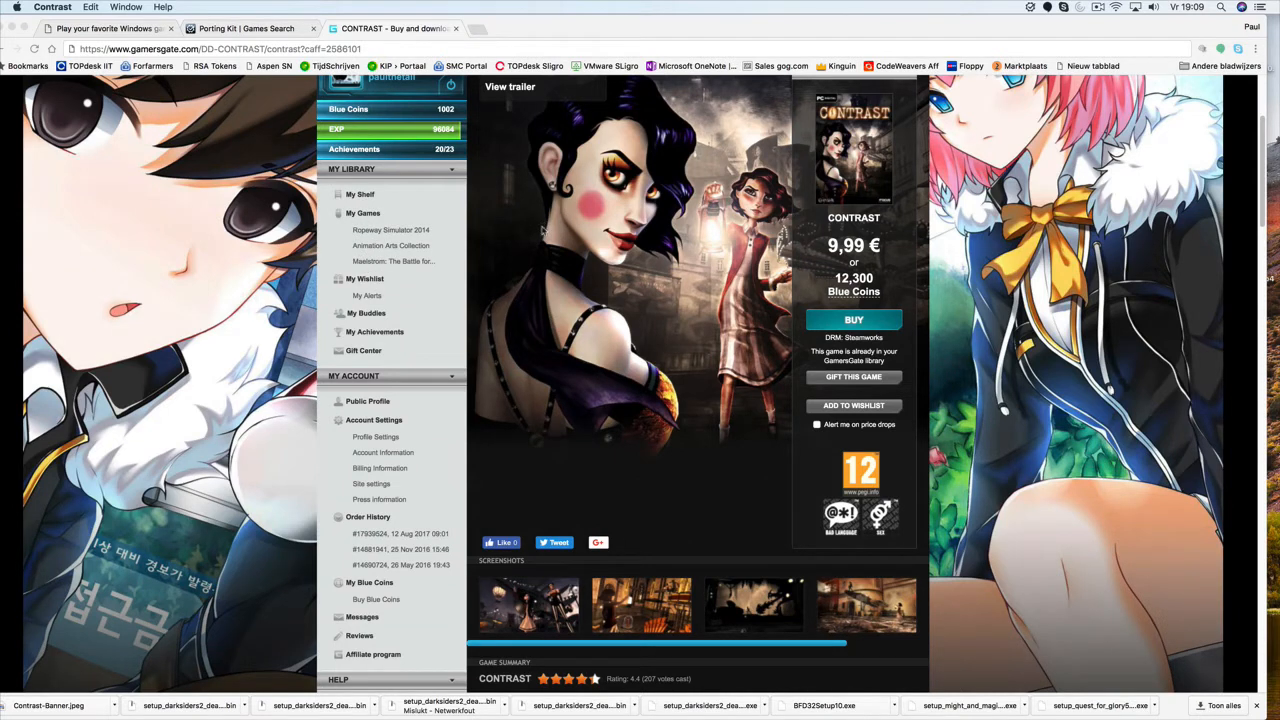
Minimize the browser window and bring the Contrast installer in front of the game library.
left_click(13, 28)
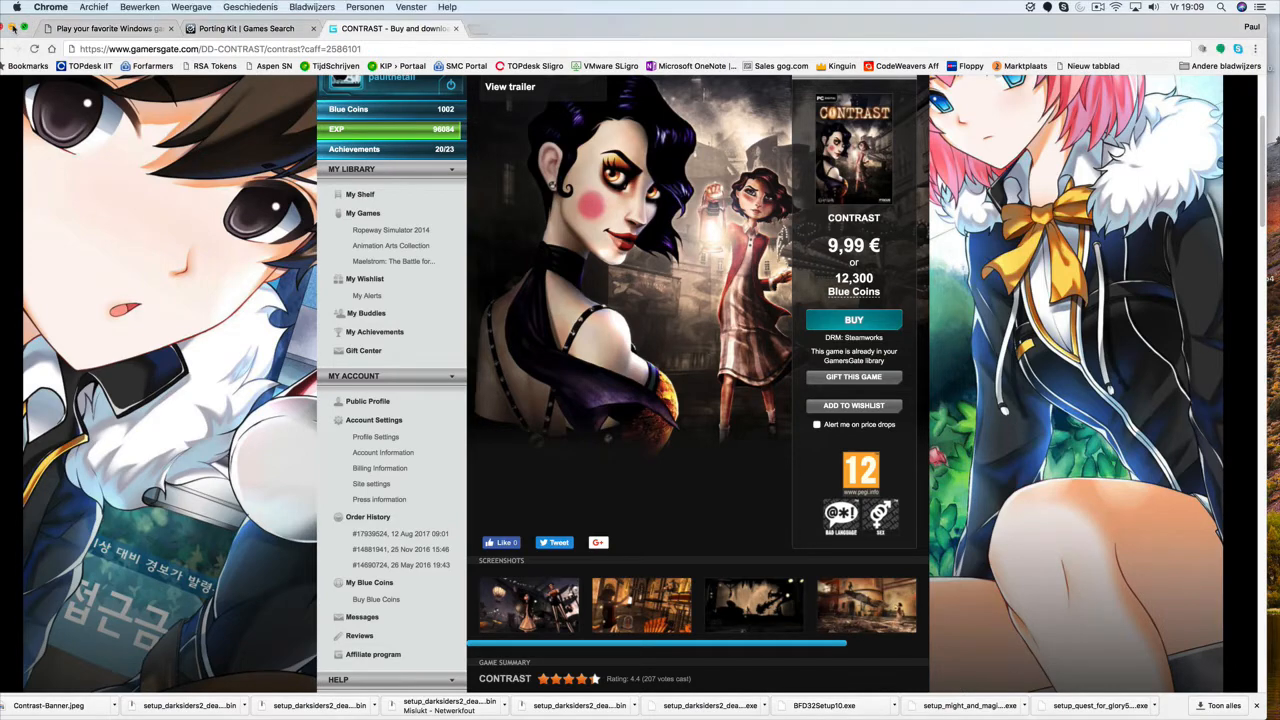
left_click(22, 28)
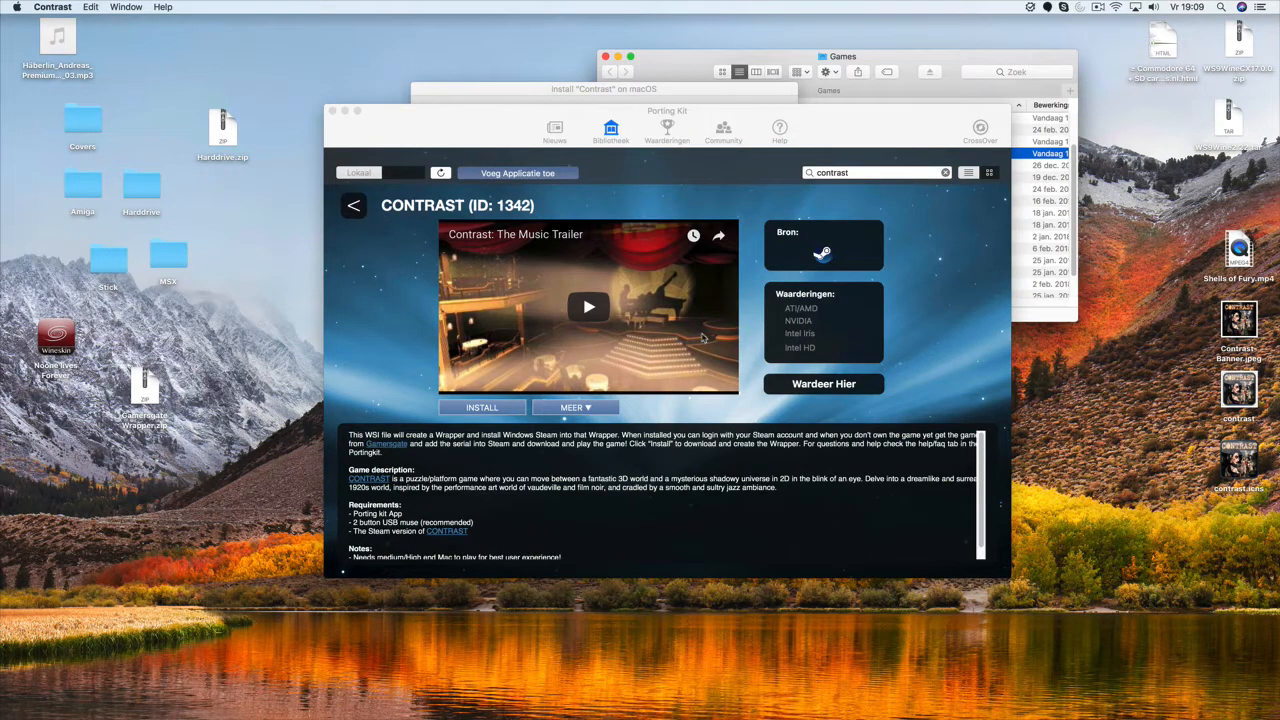
left_click(668, 92)
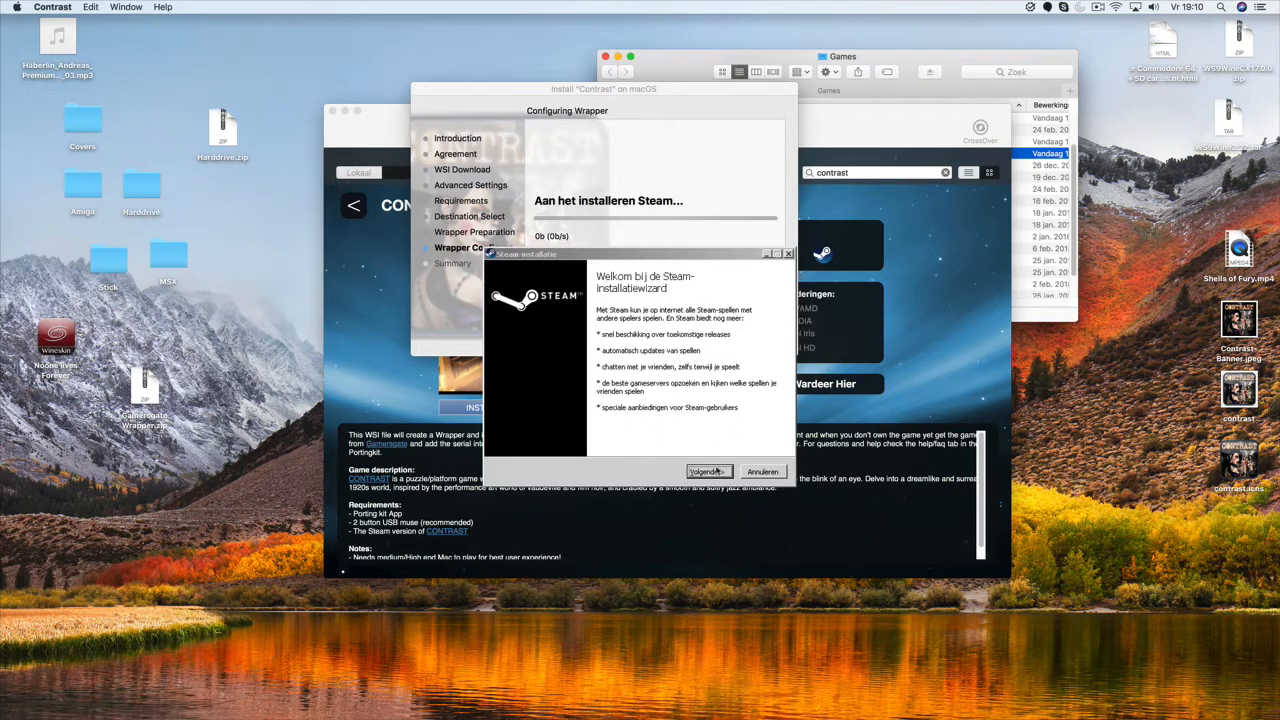
Complete the Steam setup wizard for the Contrast wrapper, accepting the licence agreement and keeping the default options.
left_click(712, 474)
left_click(610, 443)
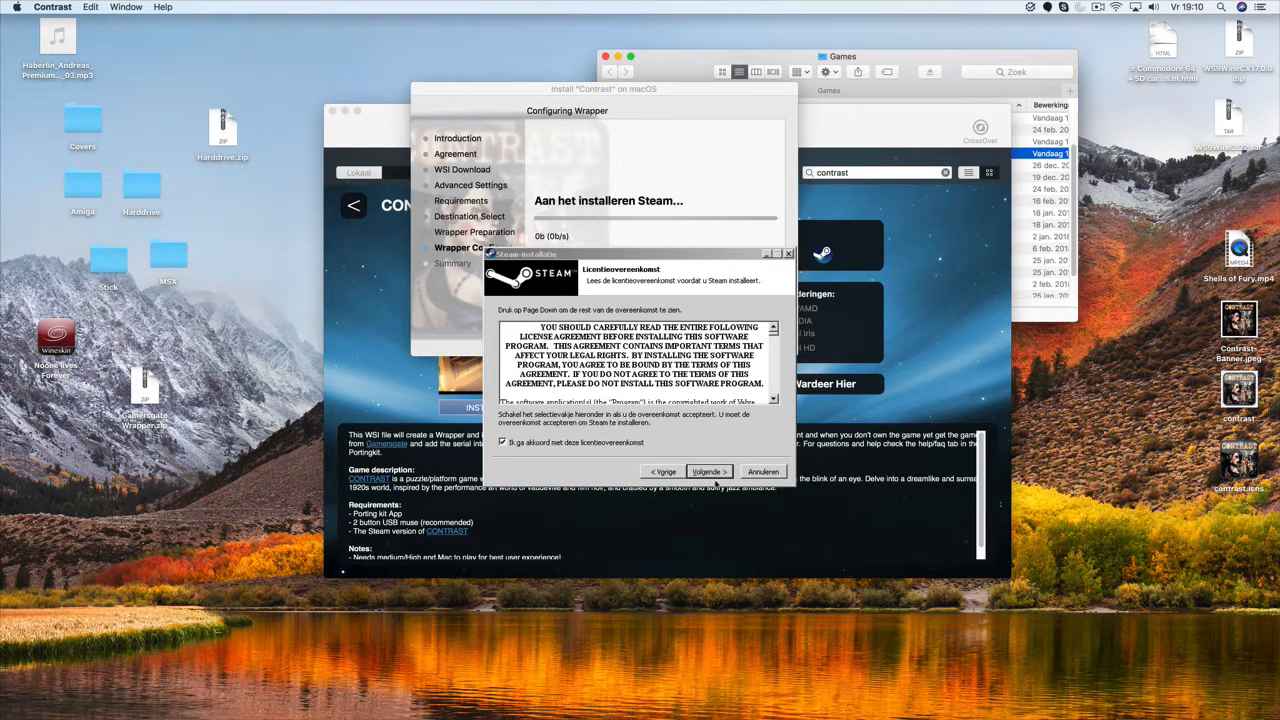
left_click(712, 473)
left_click(712, 472)
left_click(712, 472)
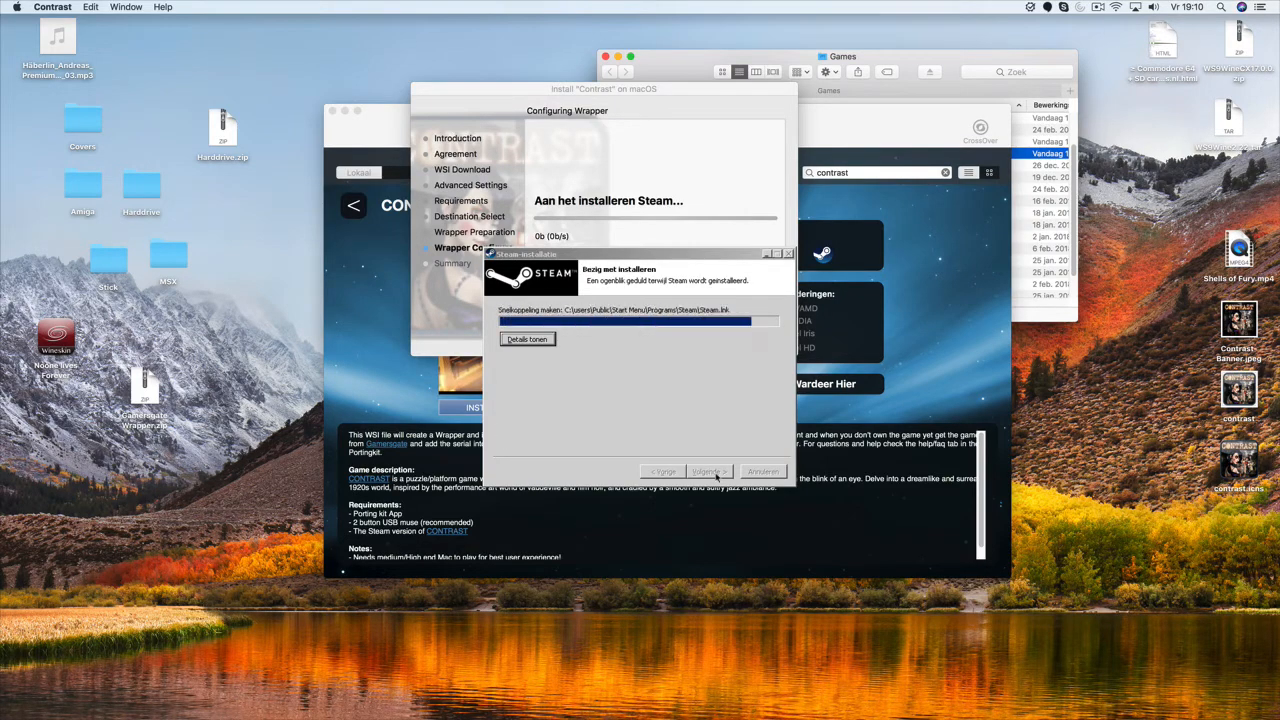
left_click(712, 473)
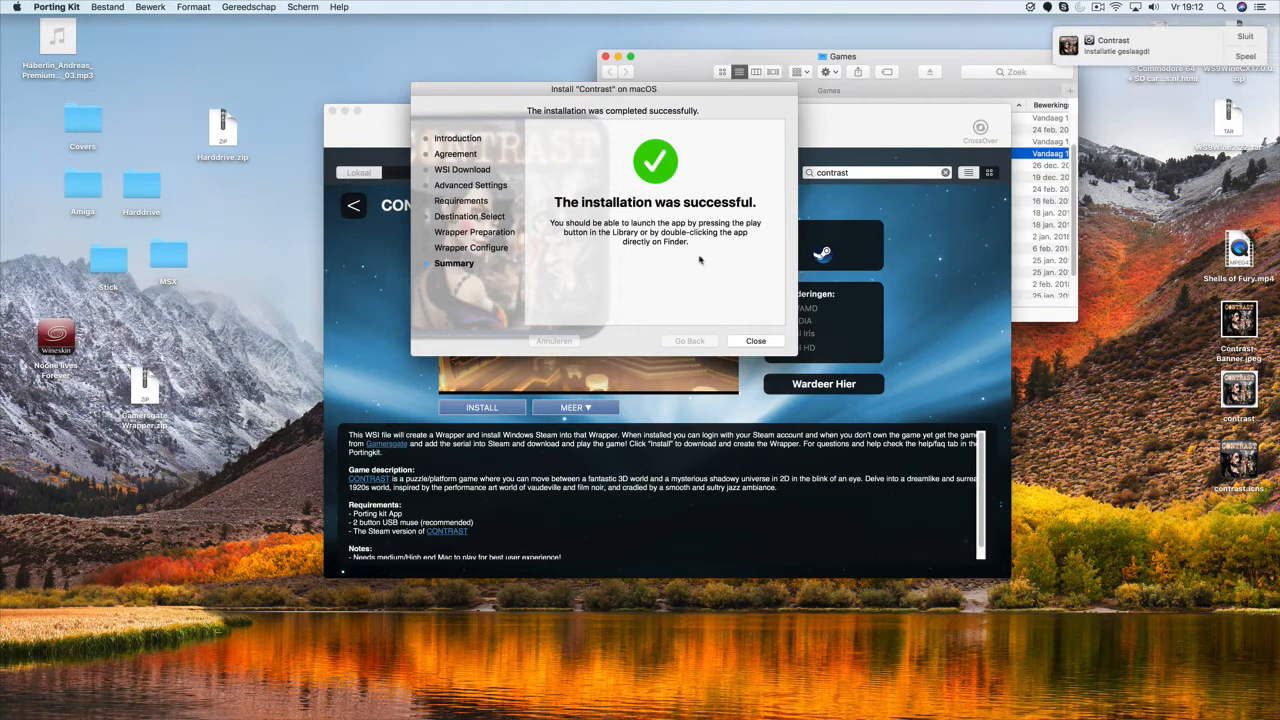
Close the finished Contrast installer, clear the library search and return to the overview of all local games.
left_click(755, 342)
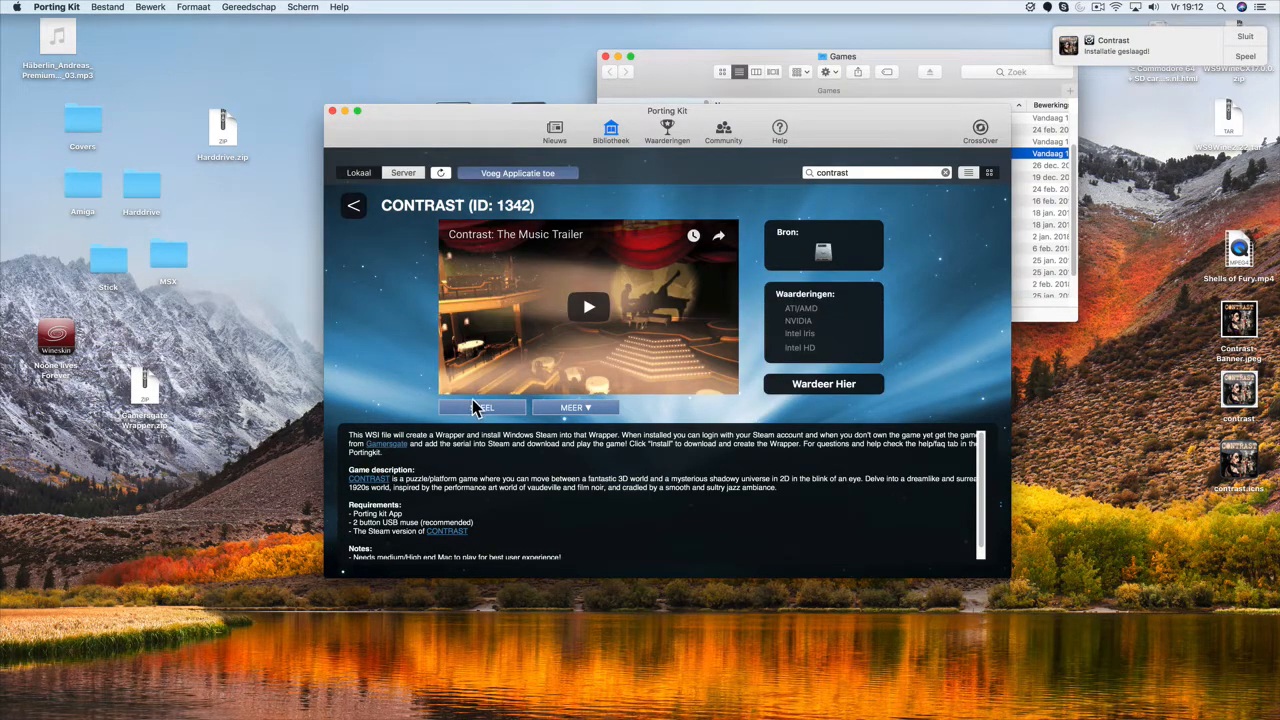
left_click(357, 207)
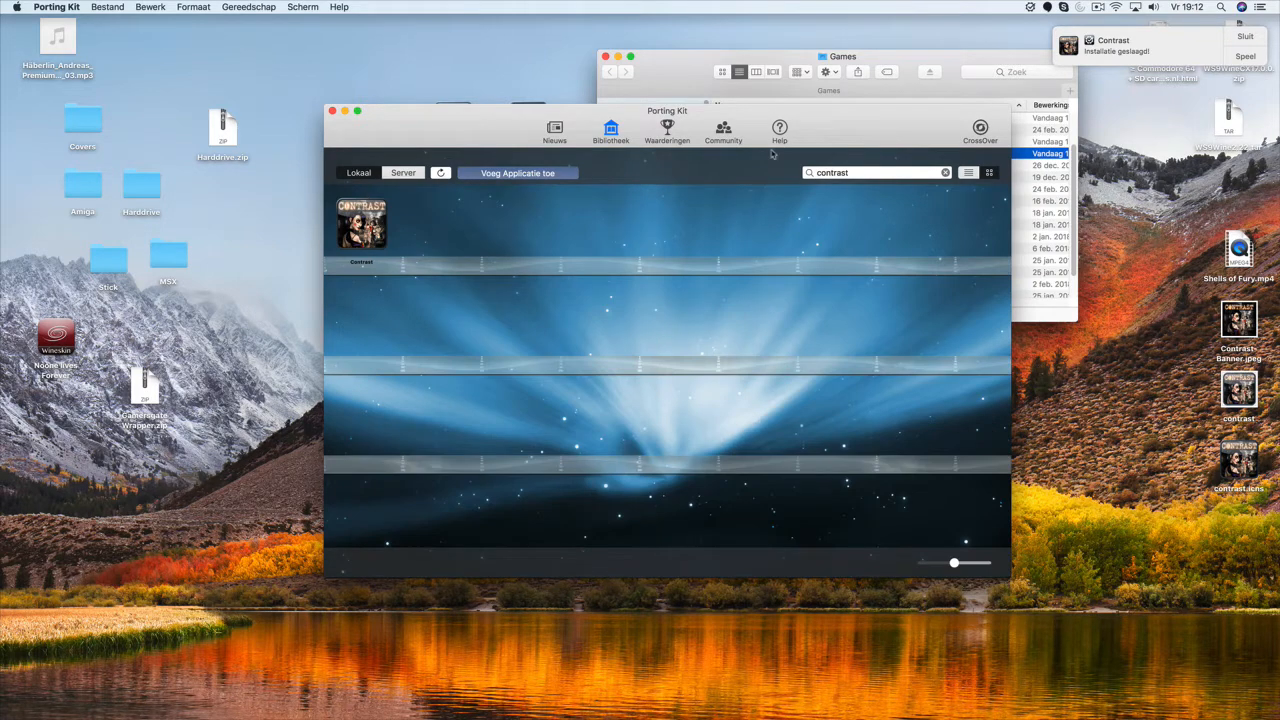
left_click(856, 172)
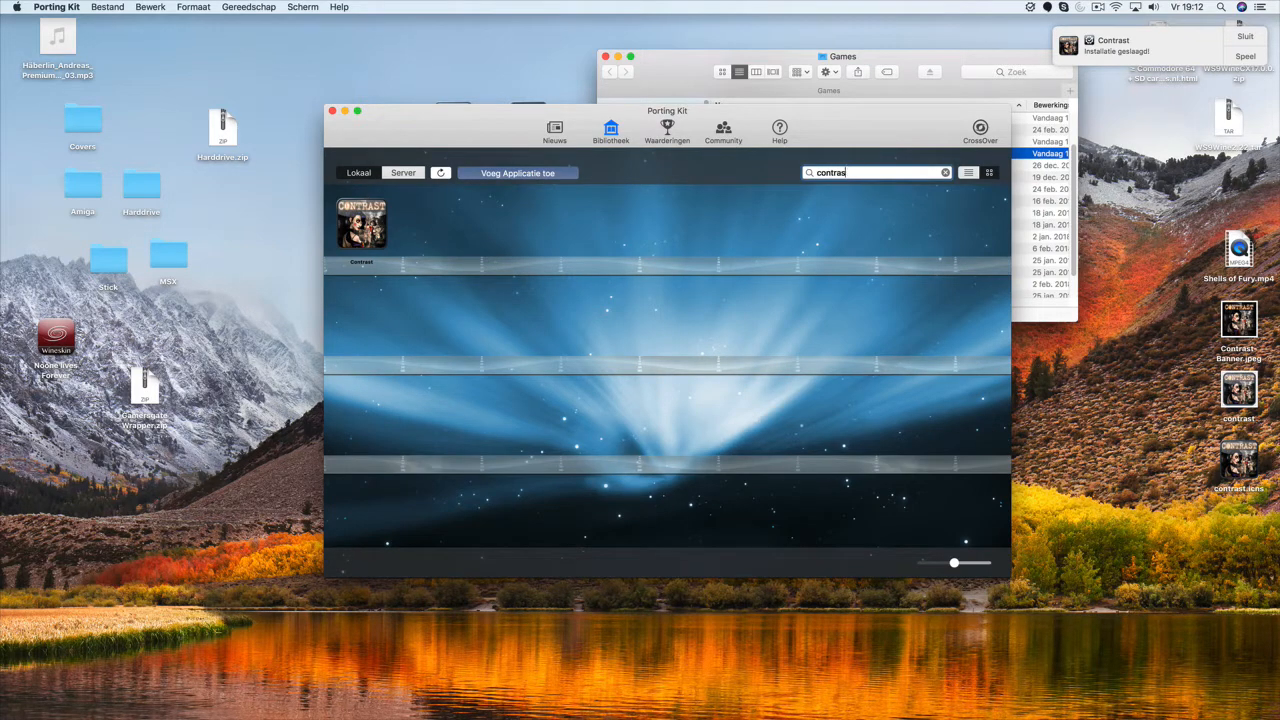
key("super+a")
left_click(401, 171)
key("BackSpace")
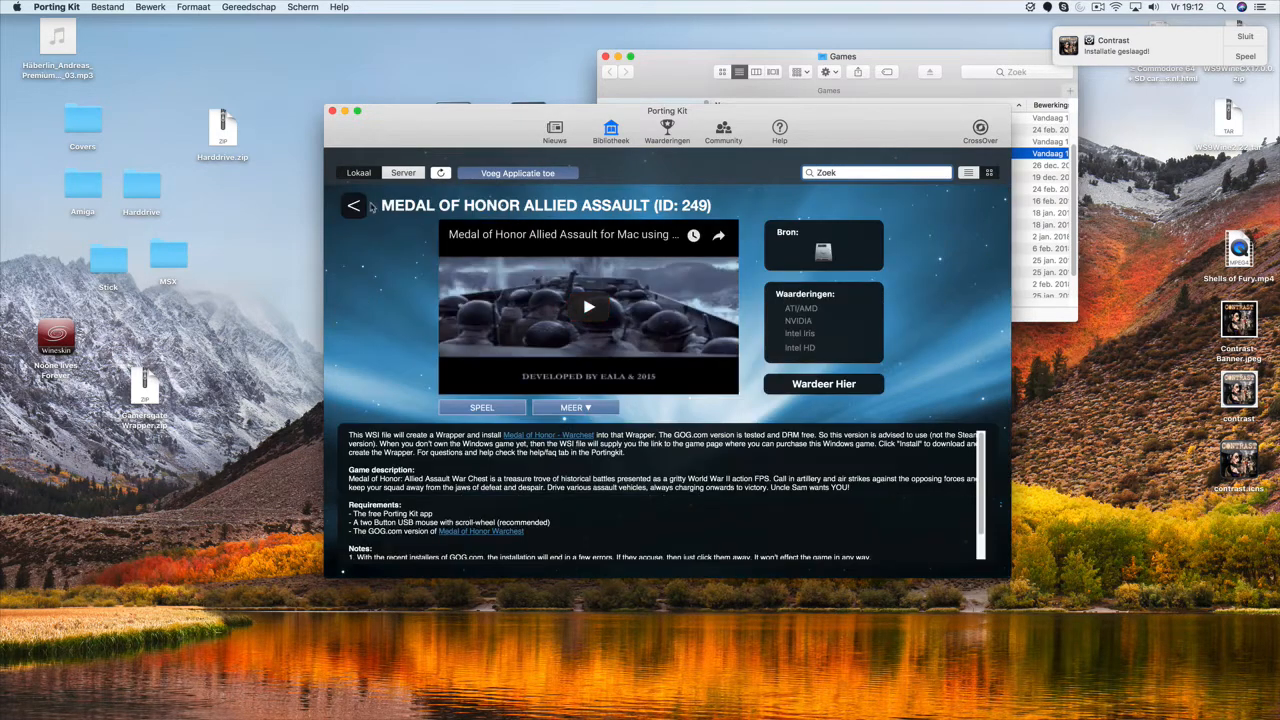
left_click(357, 206)
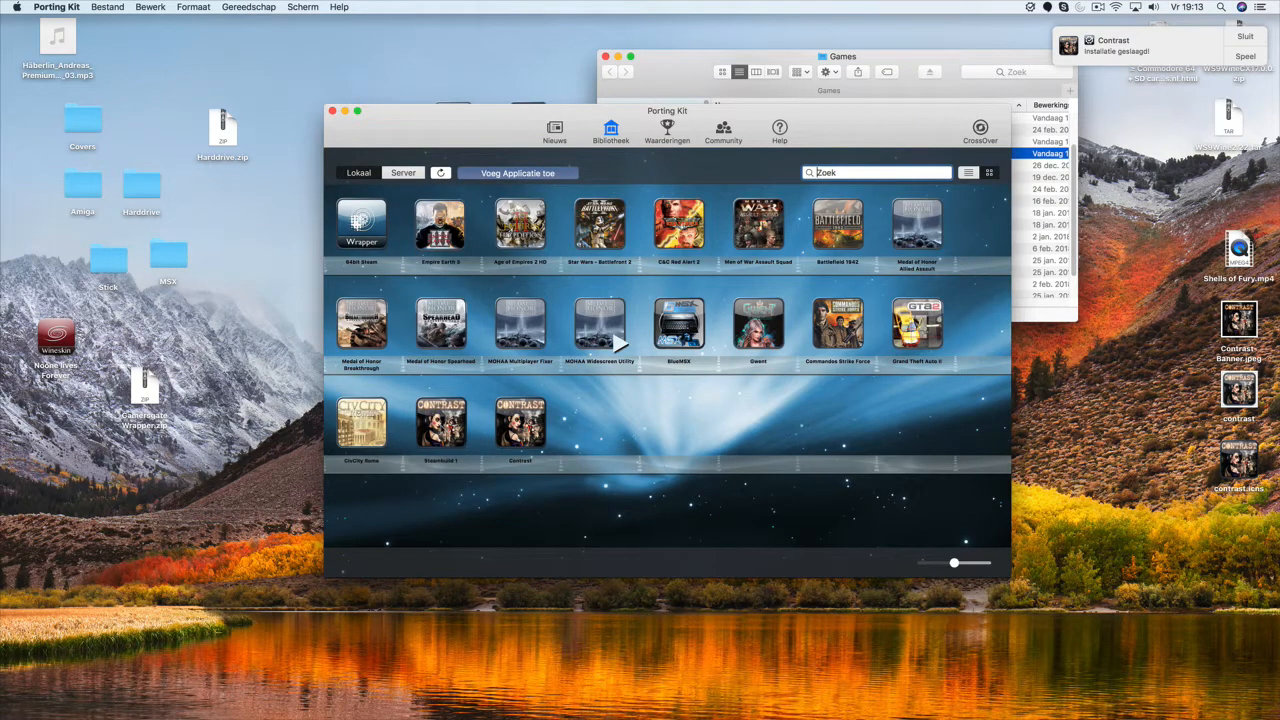
Launch the Steambuild 1 Contrast wrapper from the local library and sign in to Steam with the account password.
left_click(455, 430)
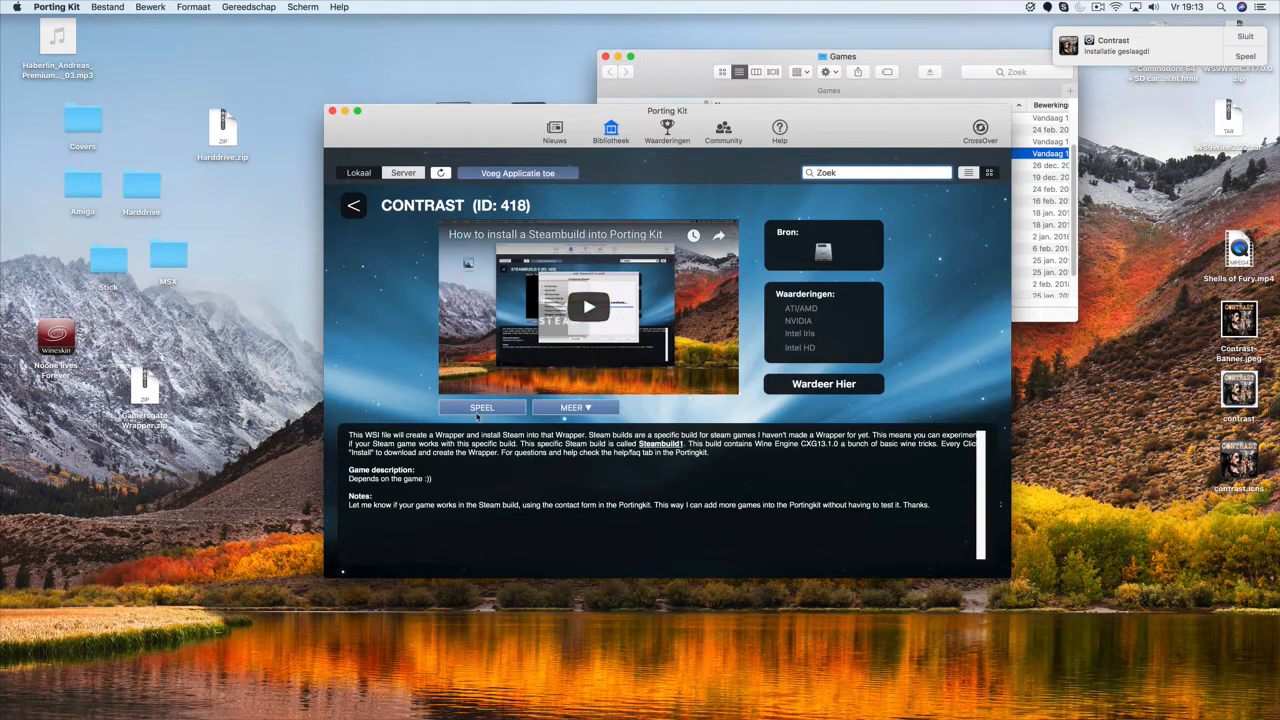
left_click(490, 410)
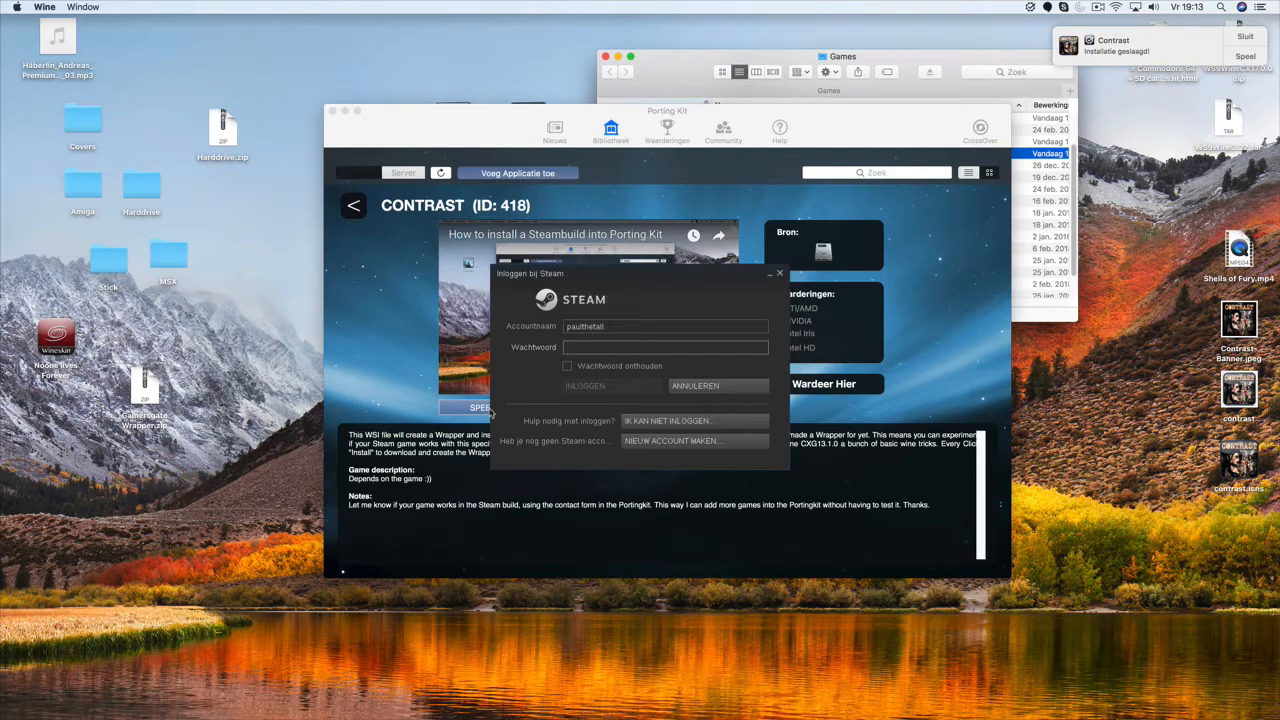
type("••••••••••")
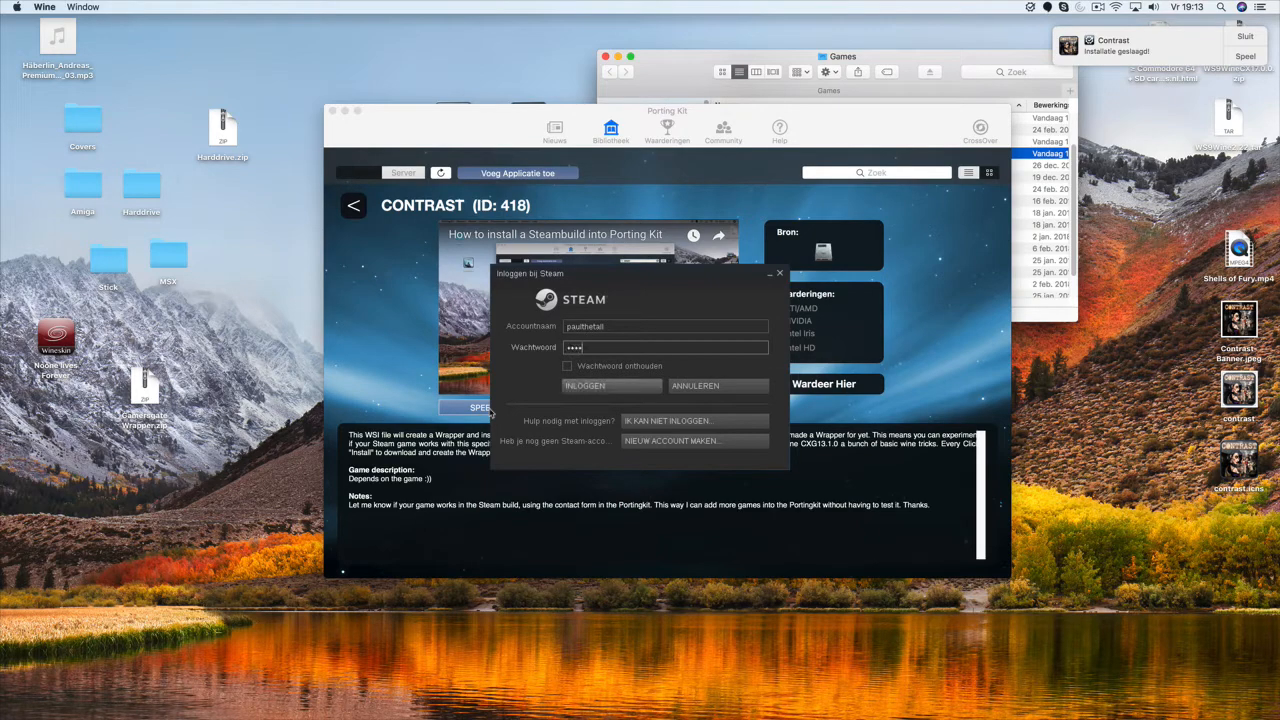
type("••••••••••••")
key("Return")
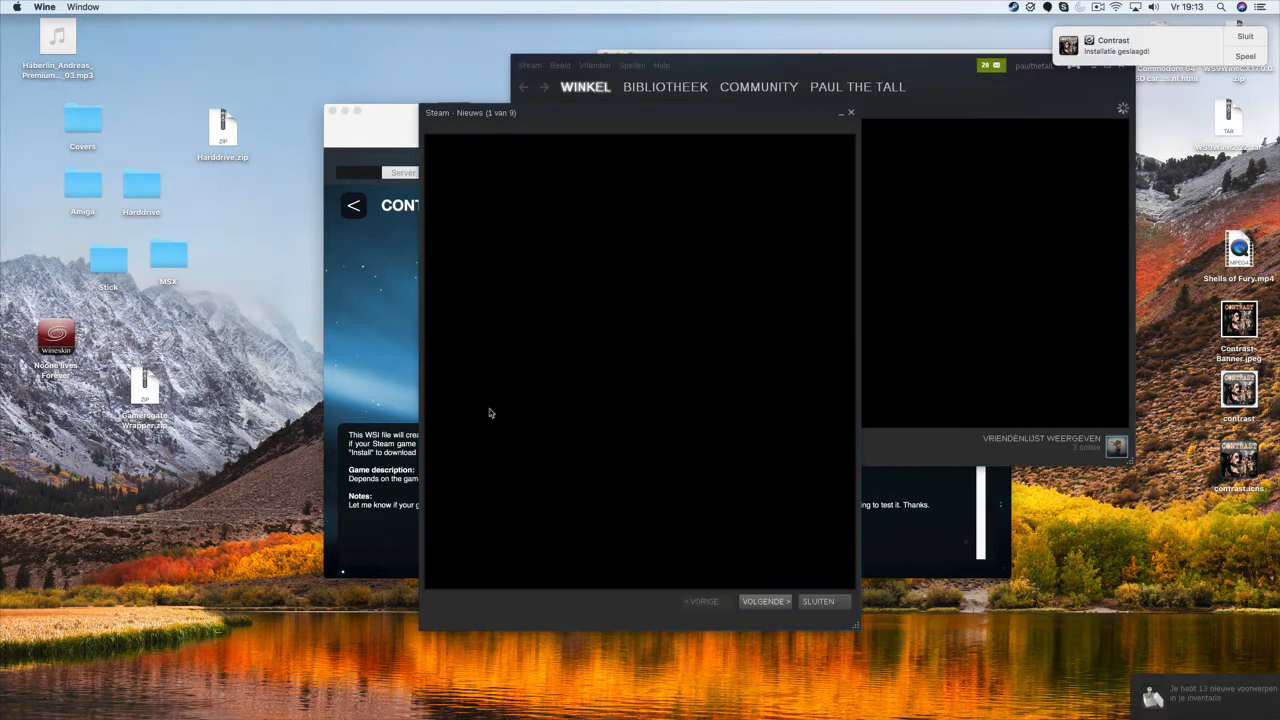
Dismiss the Steam news window, open the Steam game library and show the options for adding a game or activating a product.
left_click(851, 116)
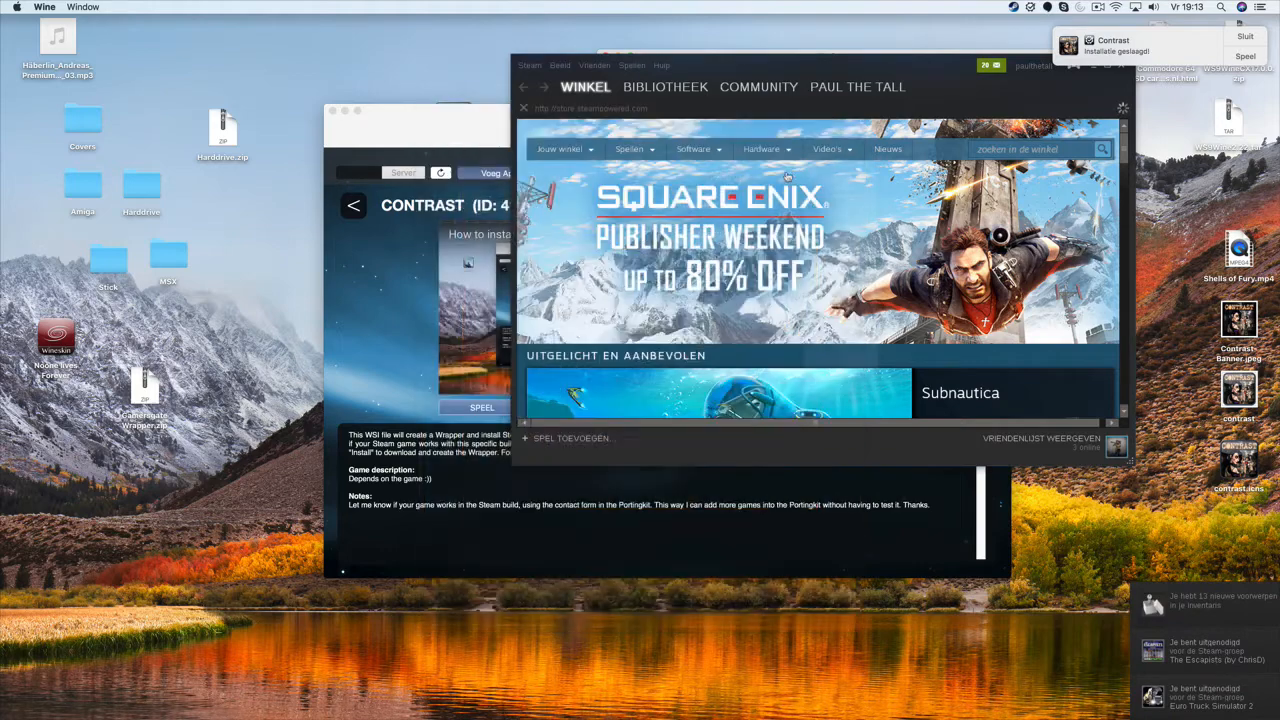
left_click(656, 88)
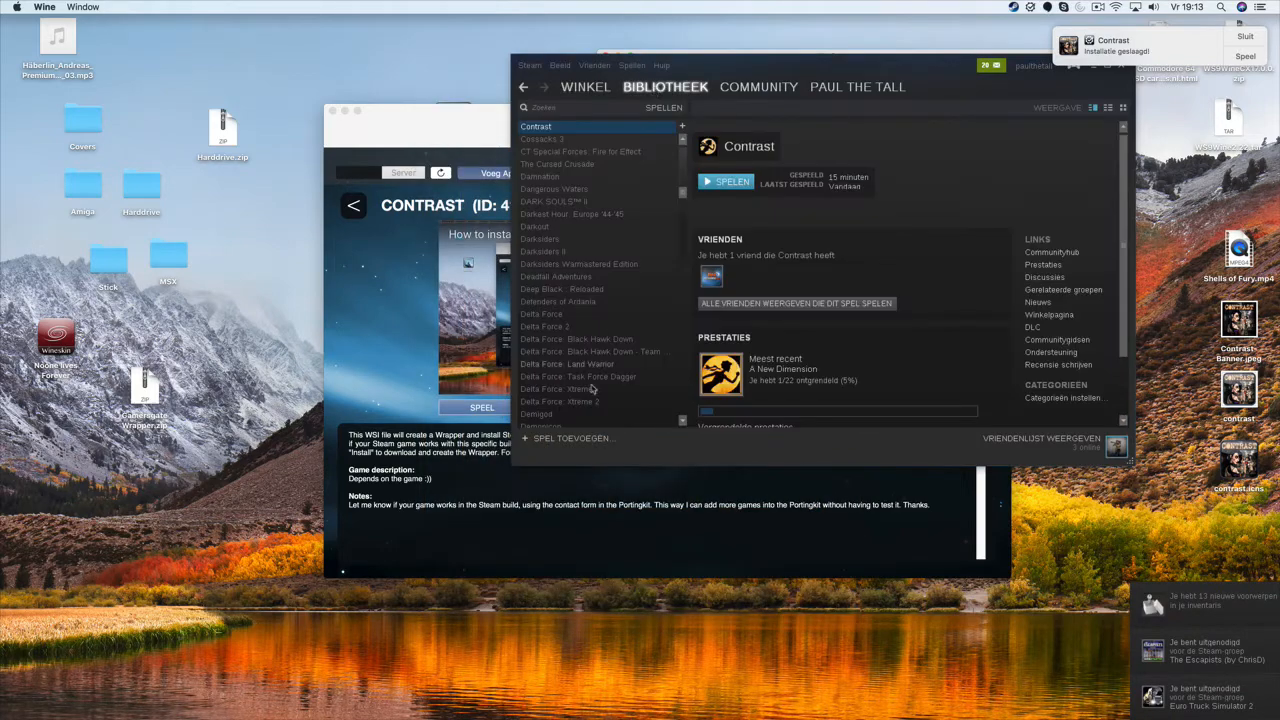
left_click(565, 440)
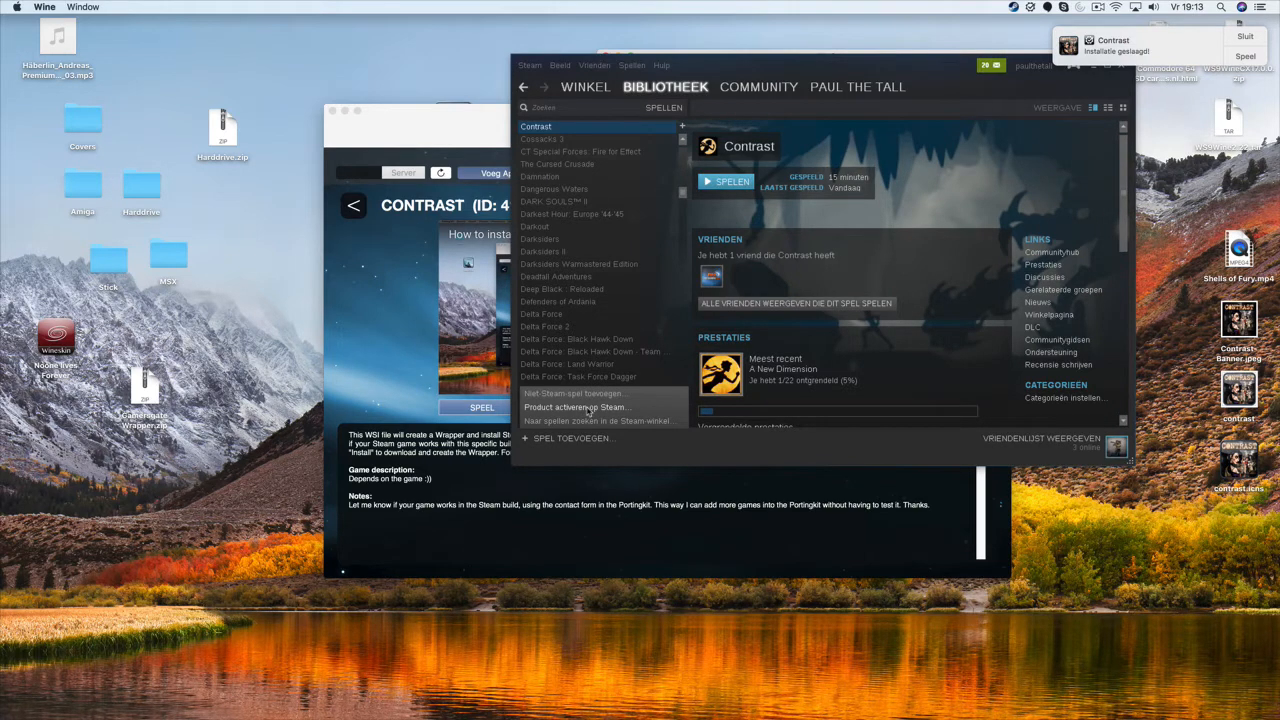
mouse_move(676, 128)
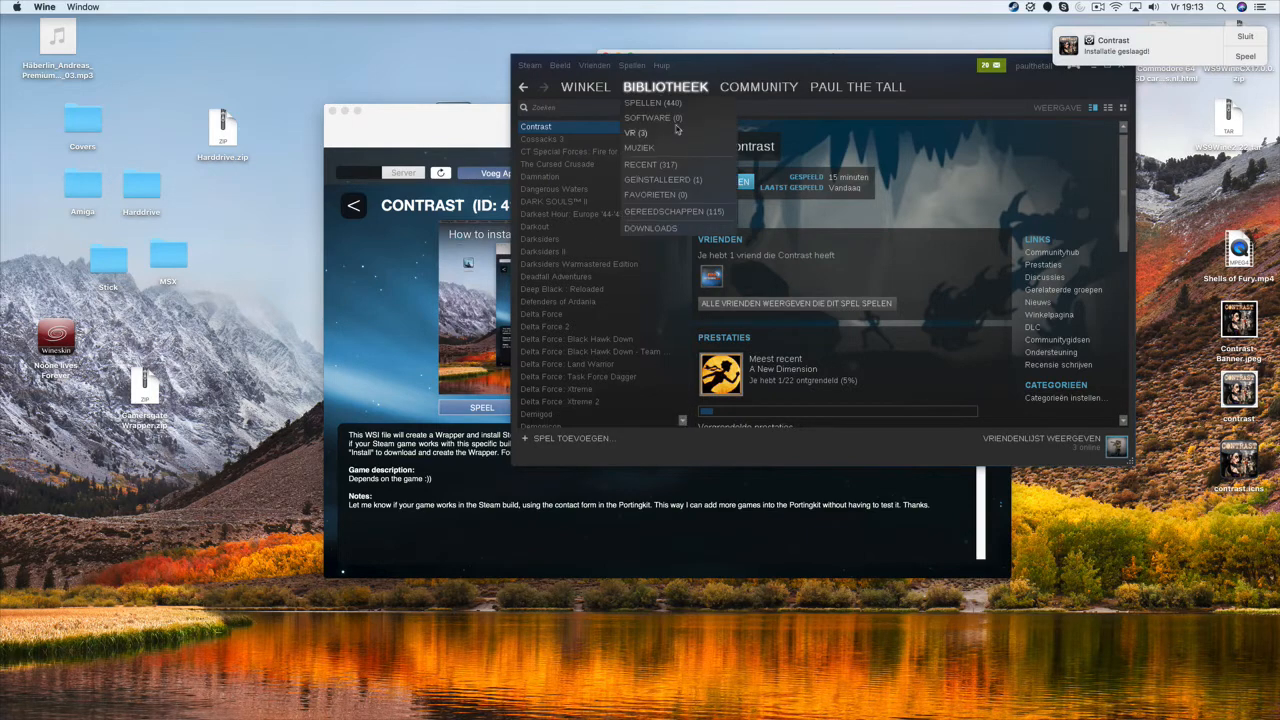
scroll(586, 187, "up", 2)
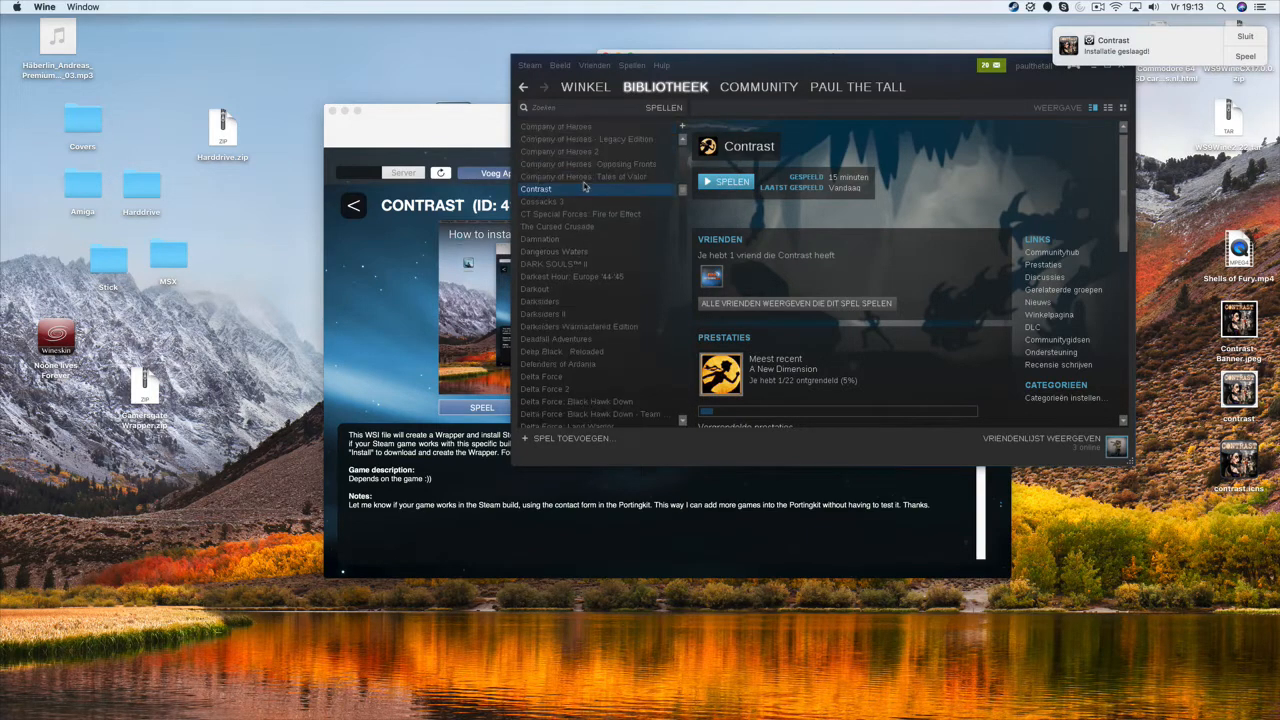
Launch Contrast from the Steam library in normal mode and start a new game, accepting the loss of earlier progress.
left_click(733, 184)
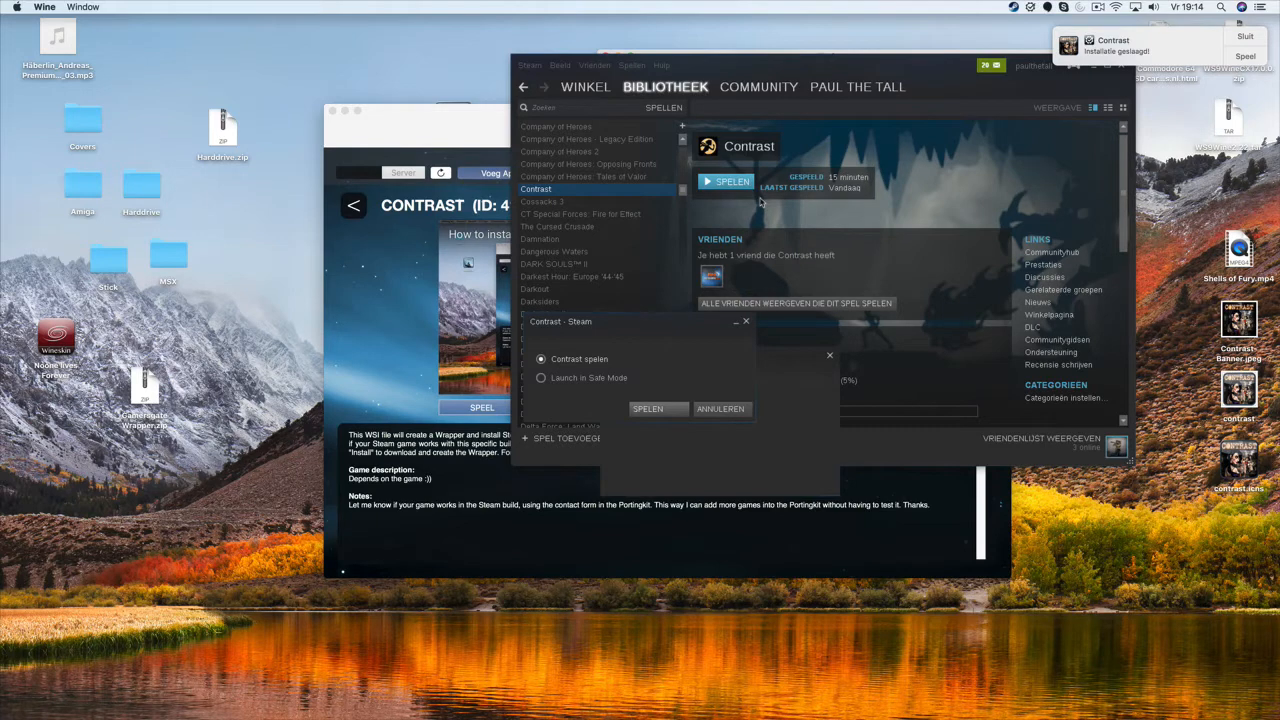
left_click(648, 409)
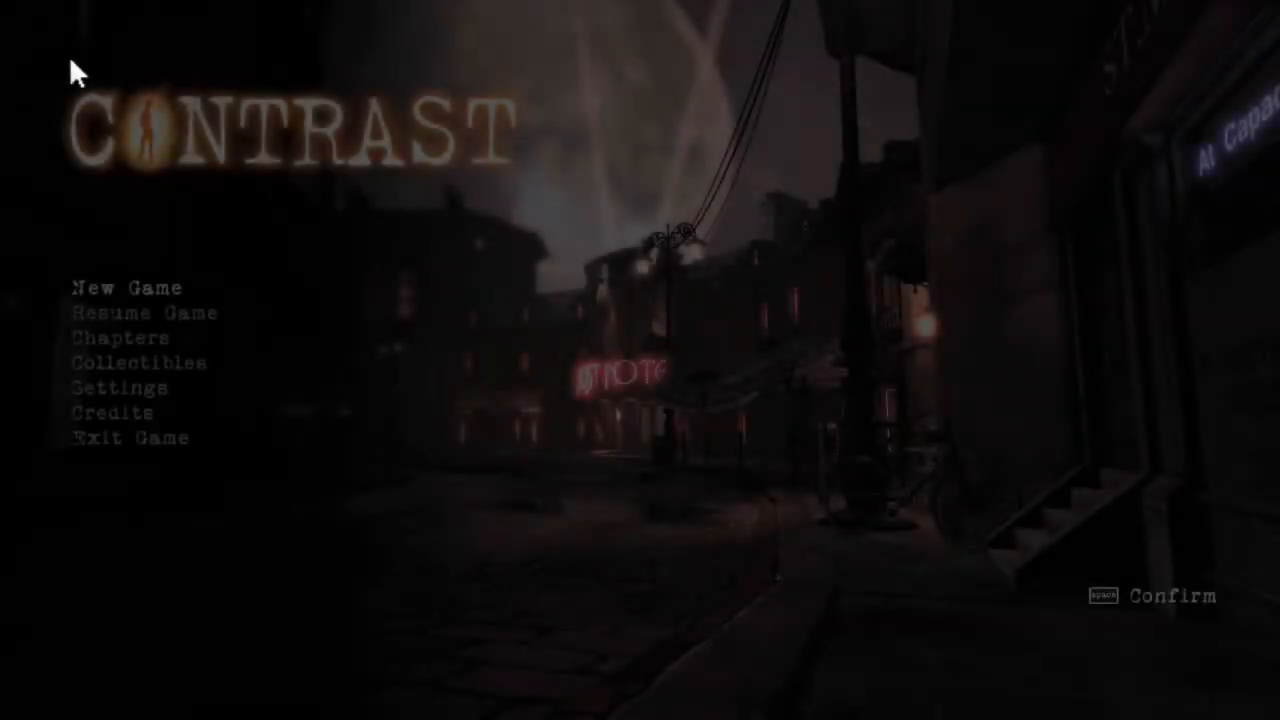
left_click(94, 283)
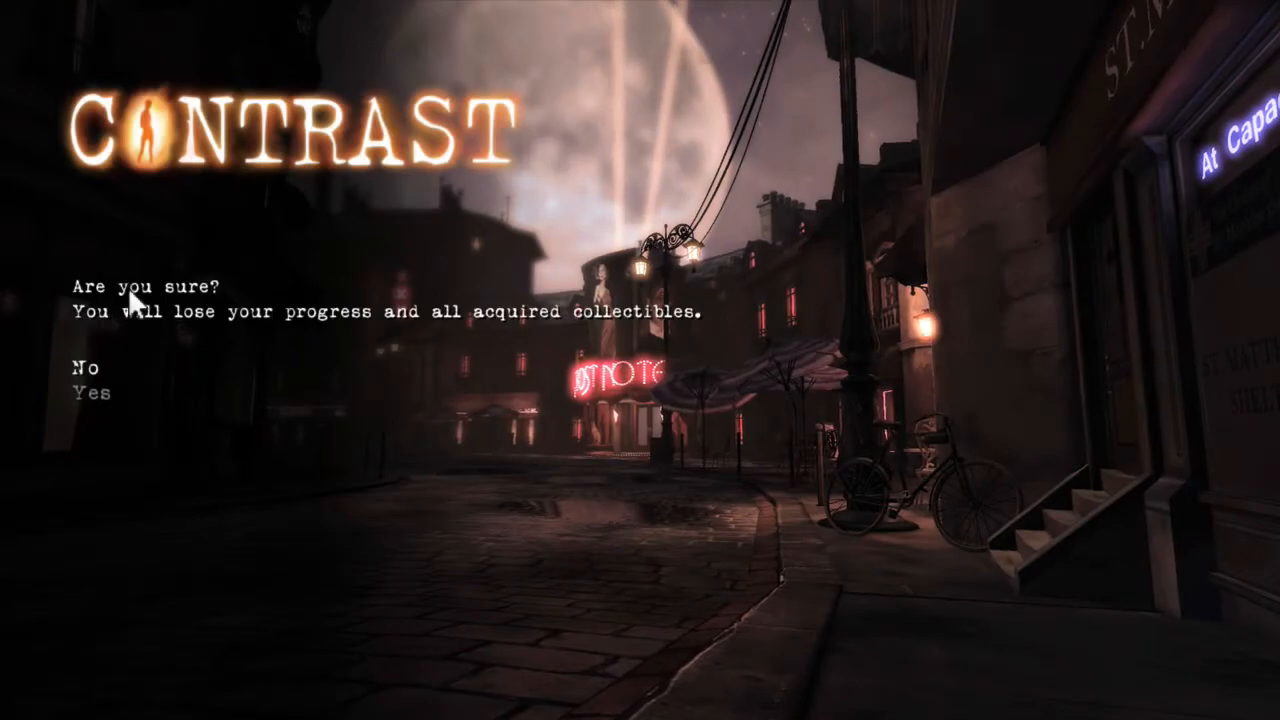
left_click(82, 393)
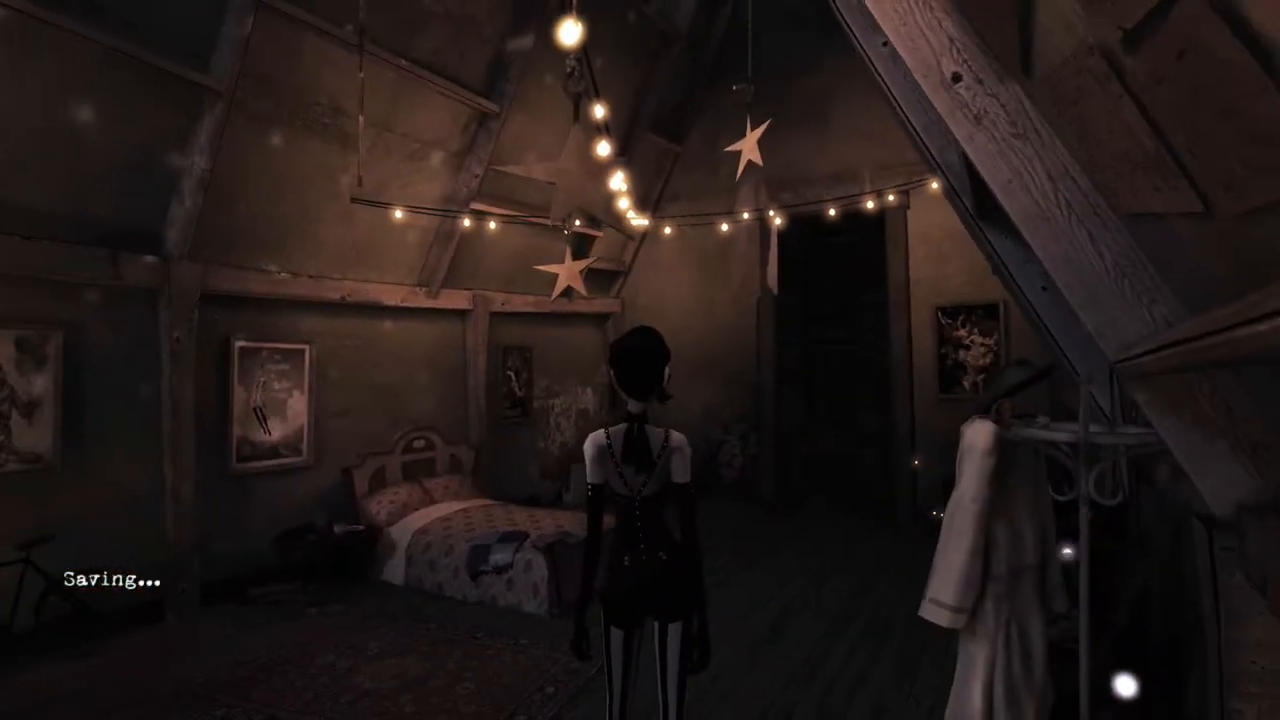
Explore the attic bedroom, pick up the collectible near the coat stand and interact with the glowing spot beside the lamp.
key("w")
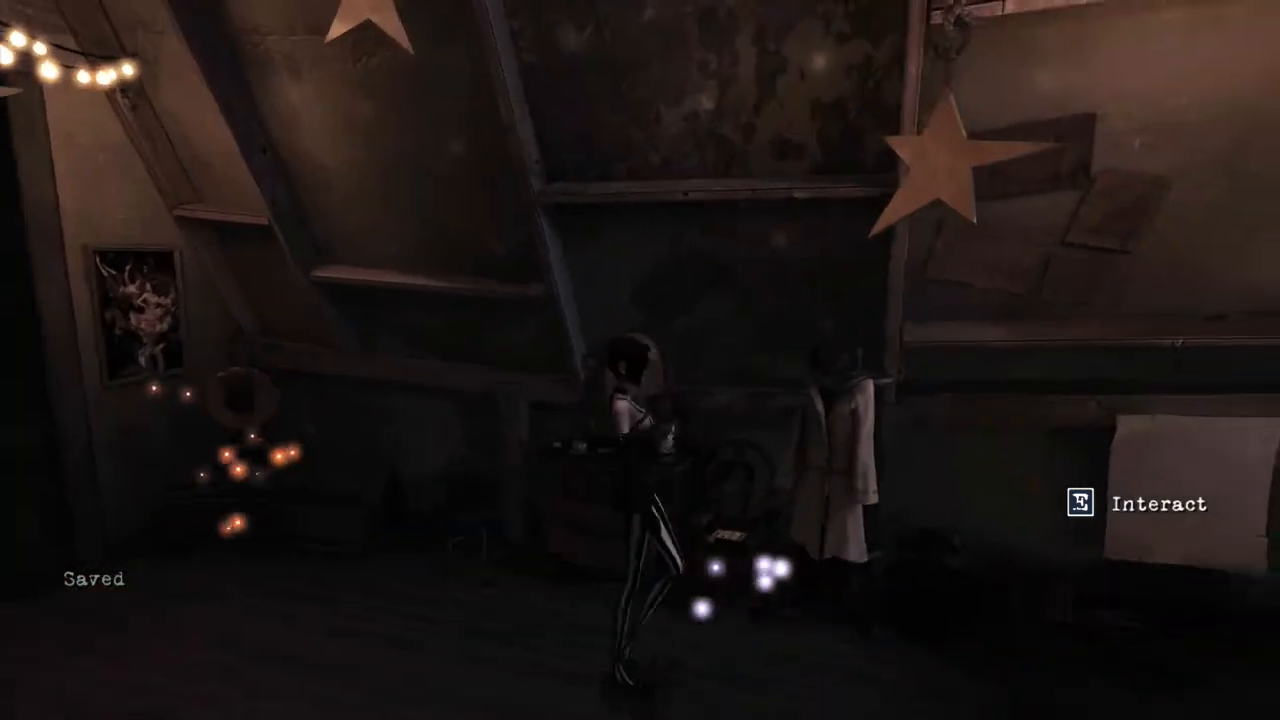
key("e")
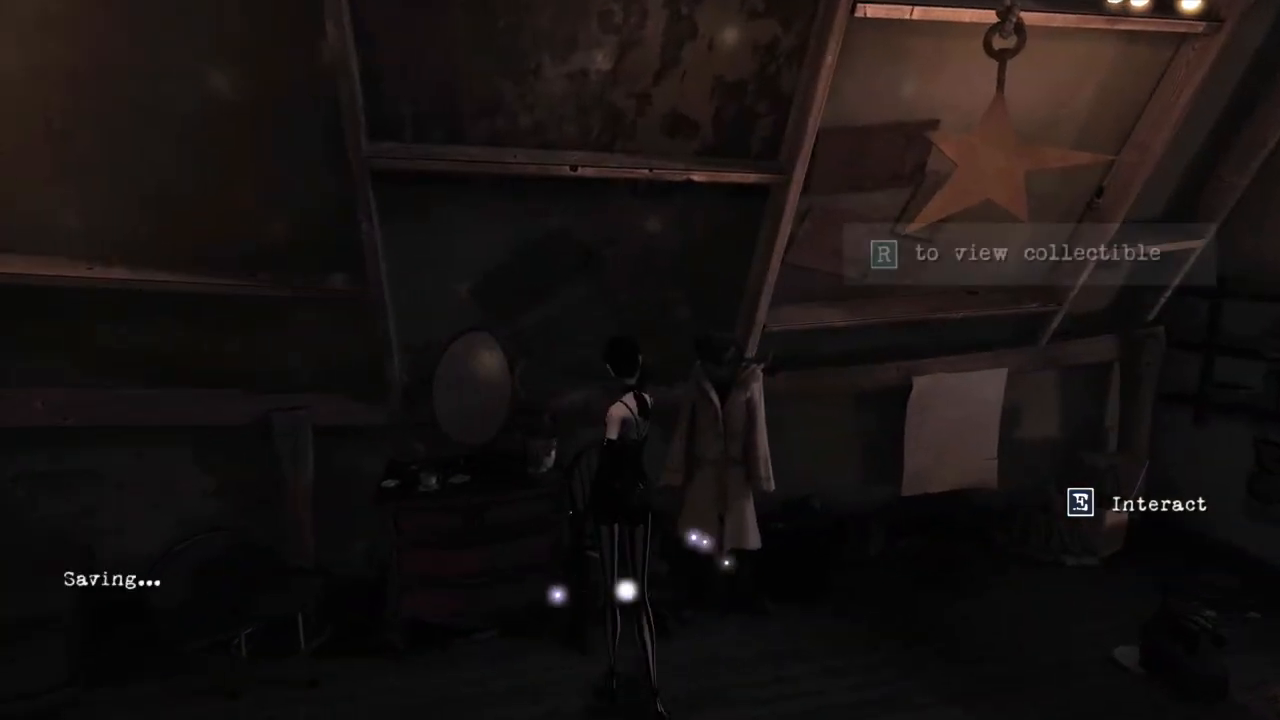
key("w")
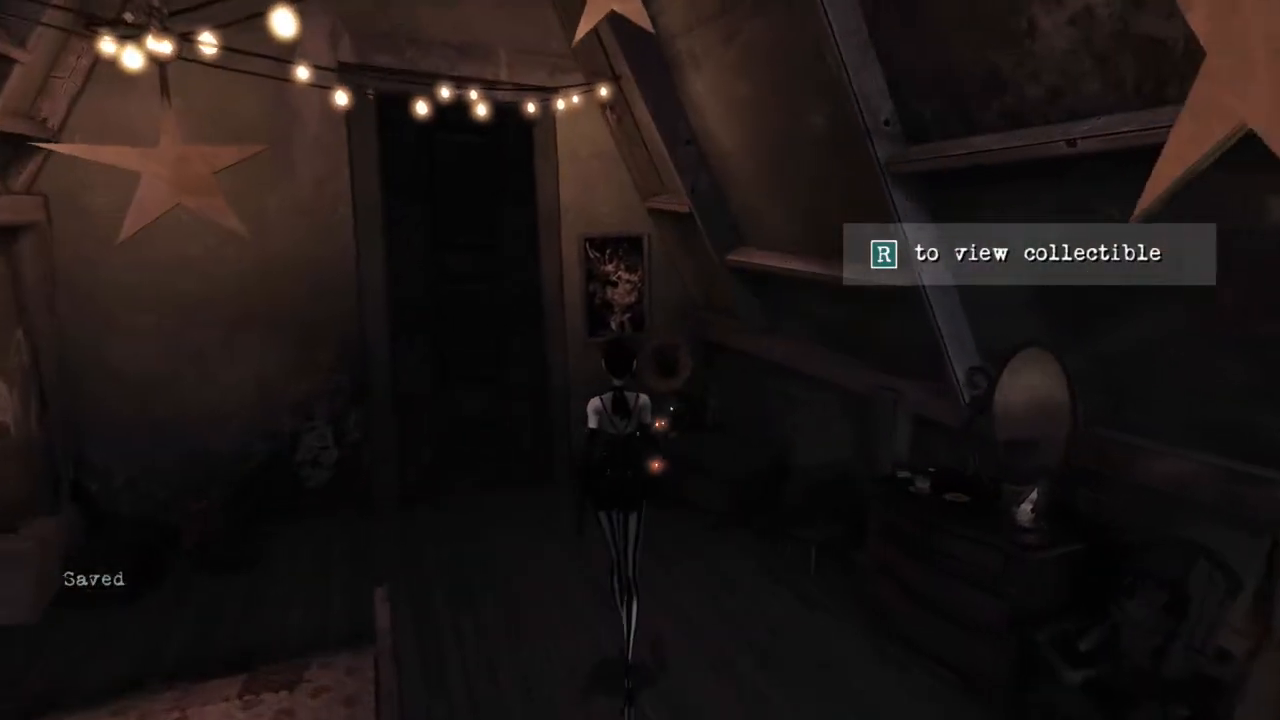
key("w")
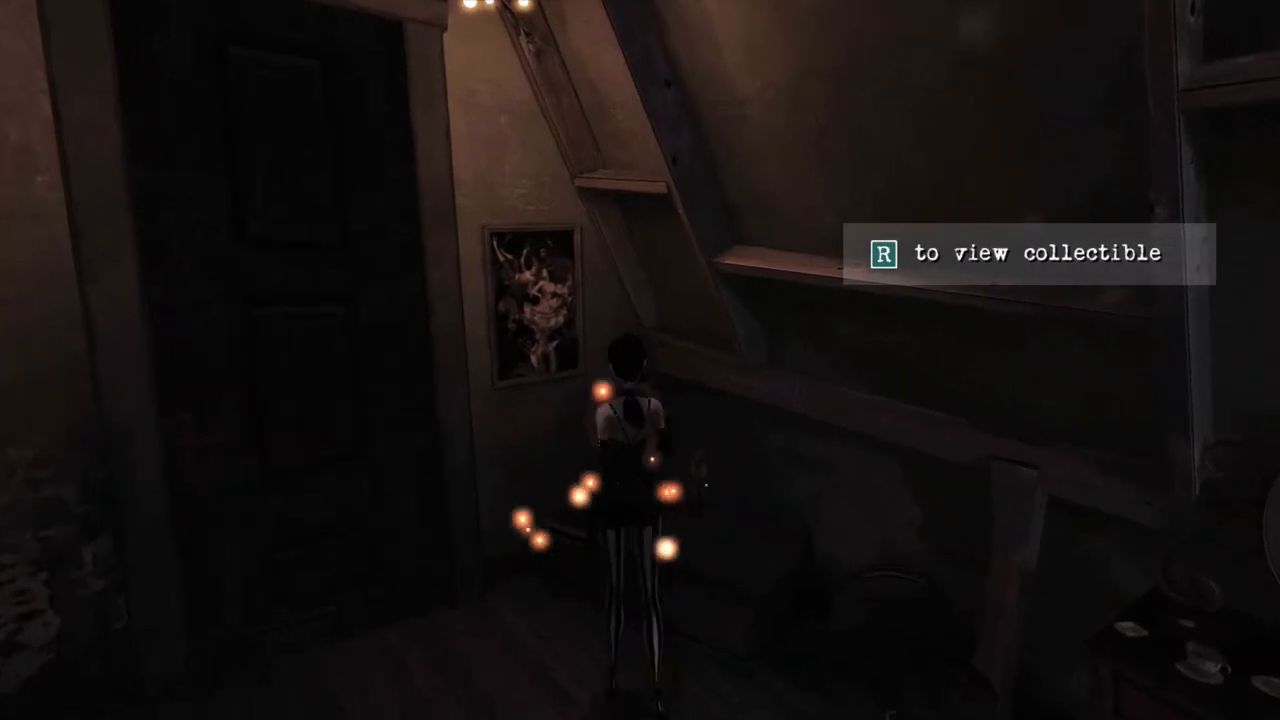
key("w")
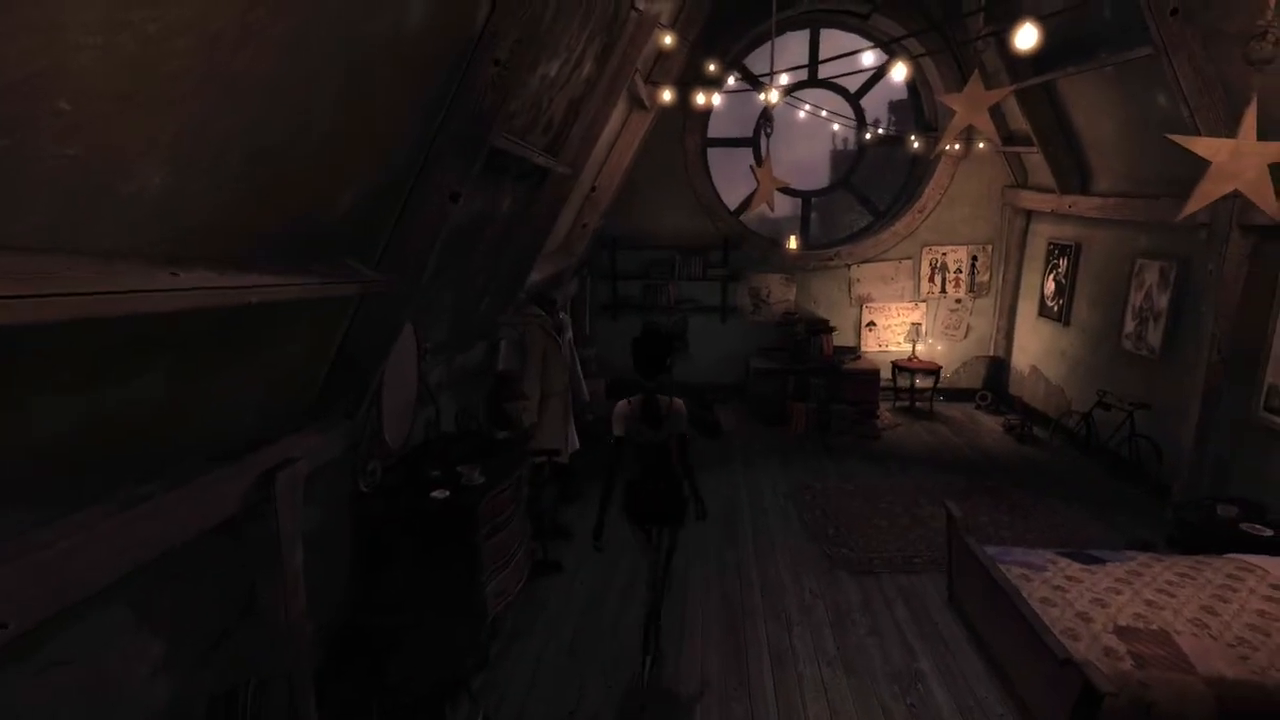
key("w")
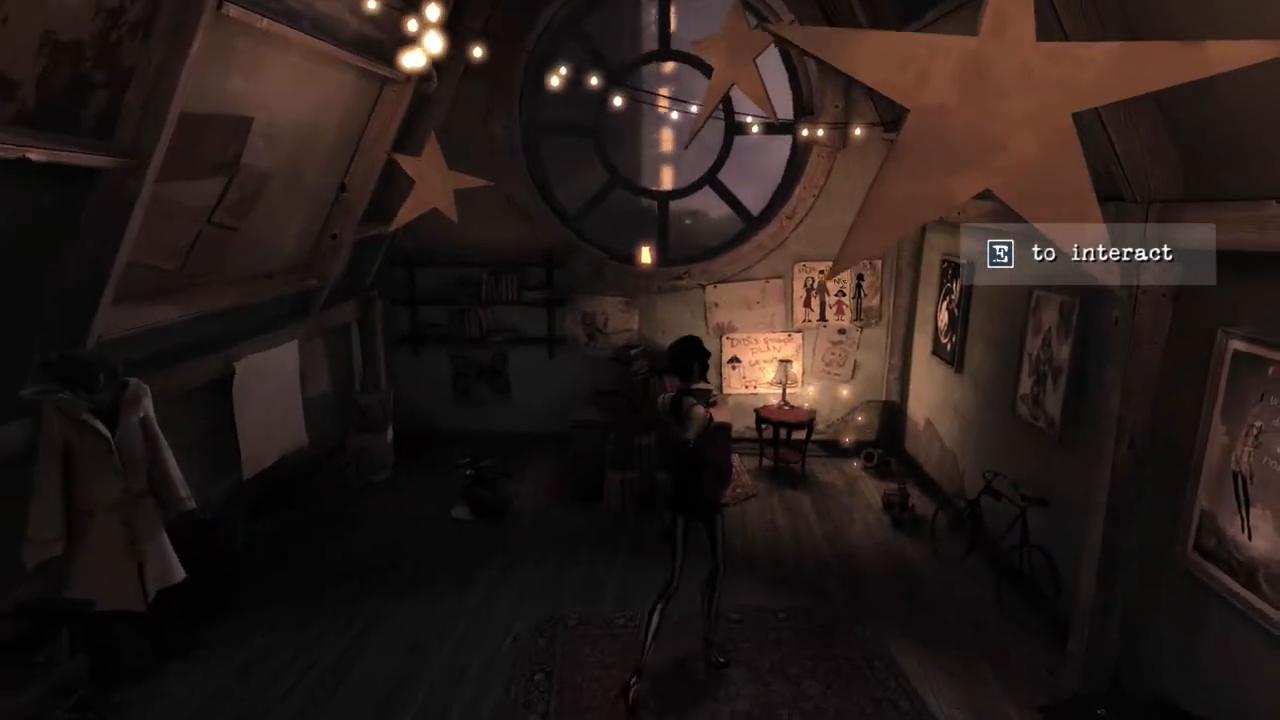
key("w")
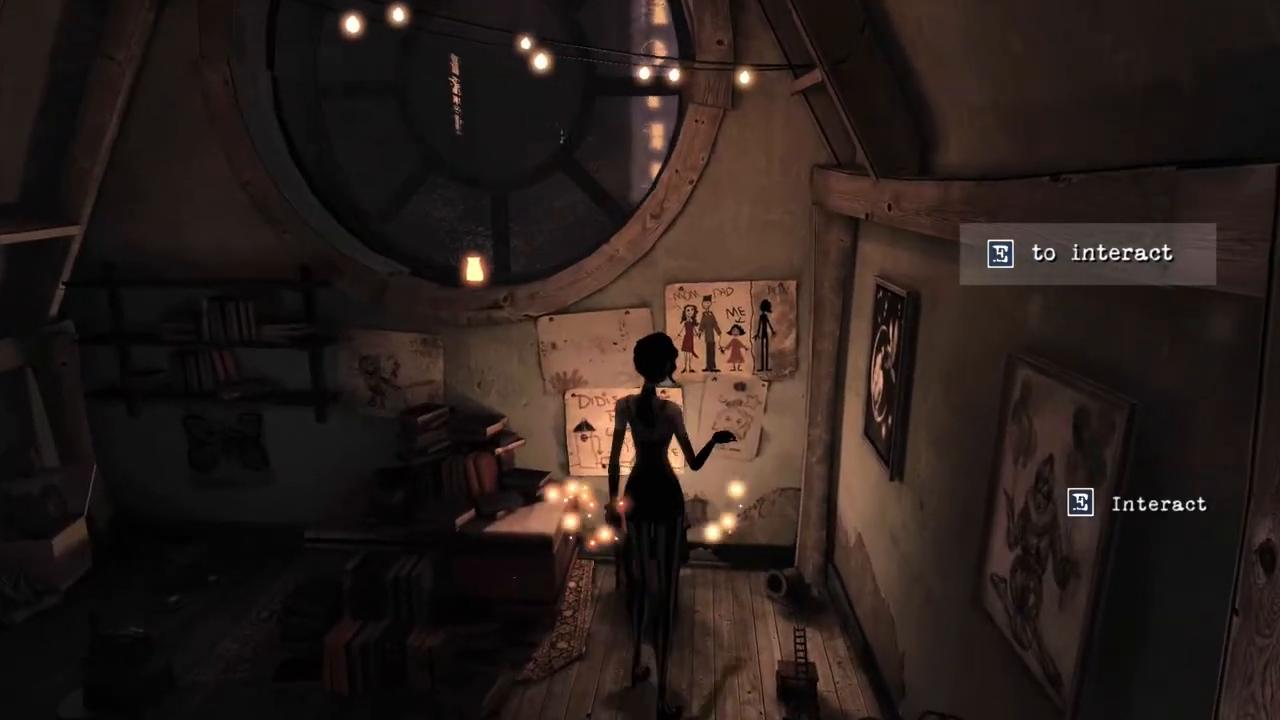
key("e")
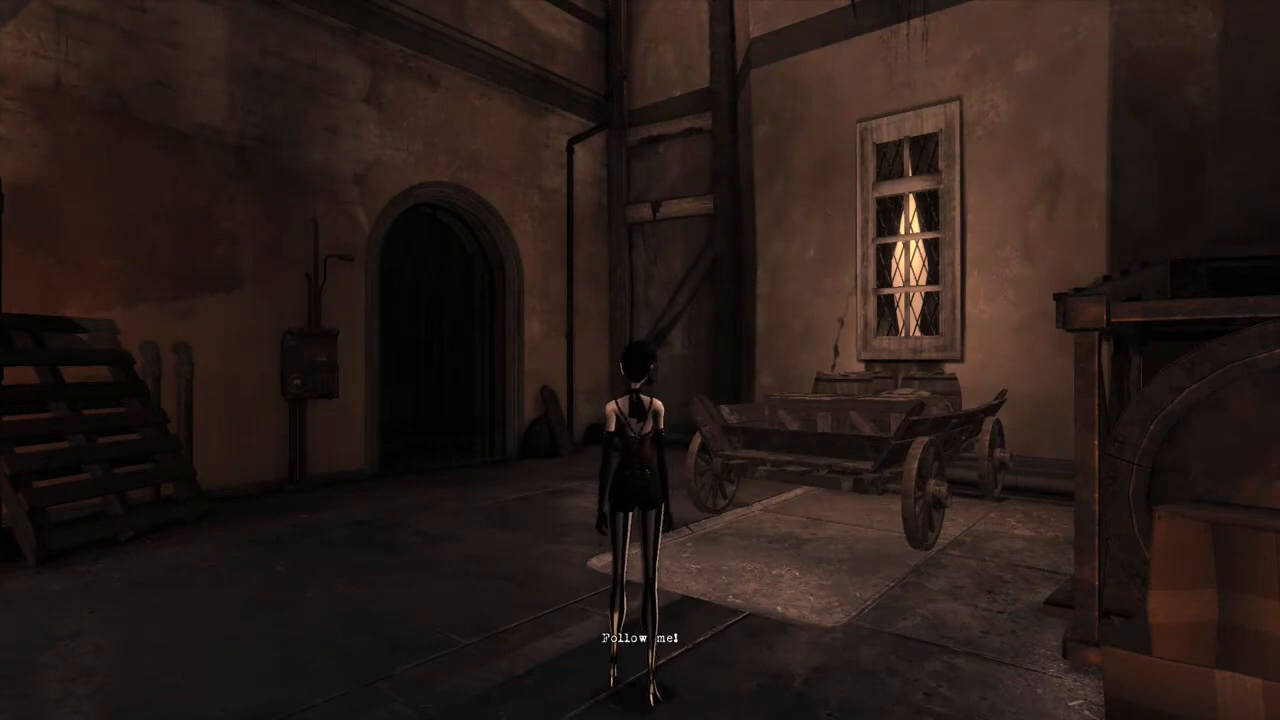
Walk through the alley to the brightly lit wall, shift into shadow form and run up the sloping shadow.
key("w")
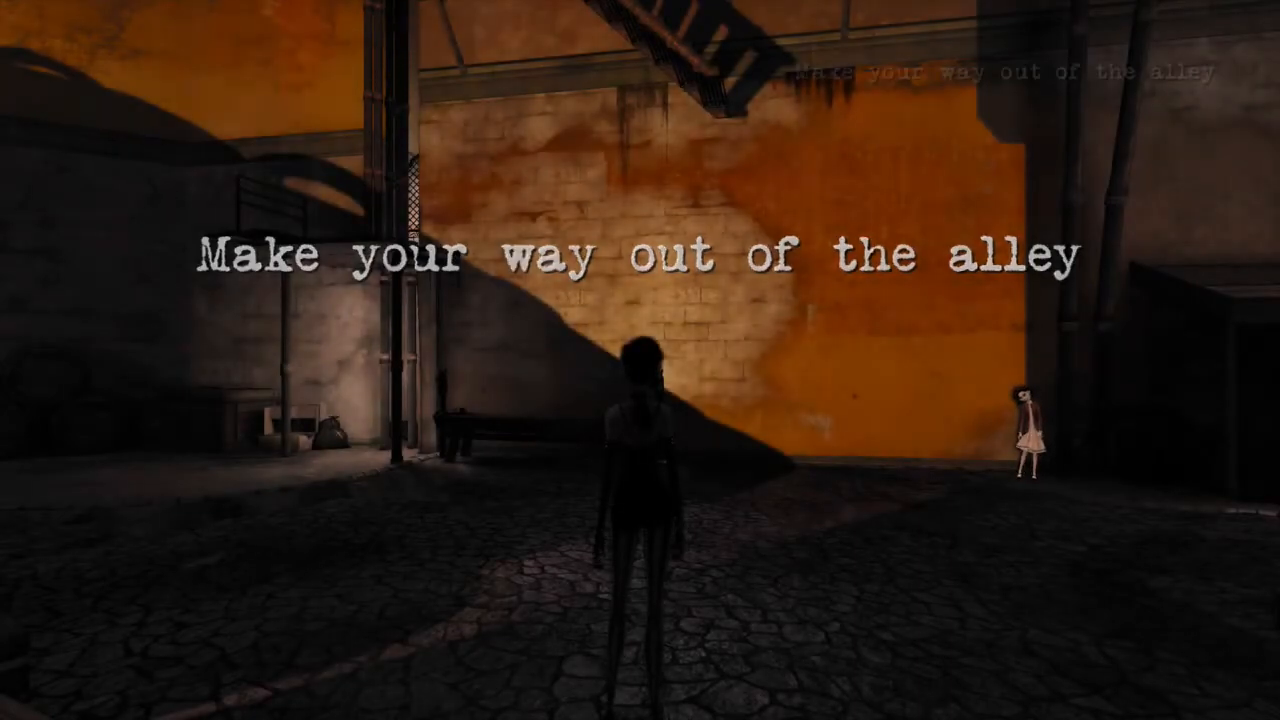
key("w")
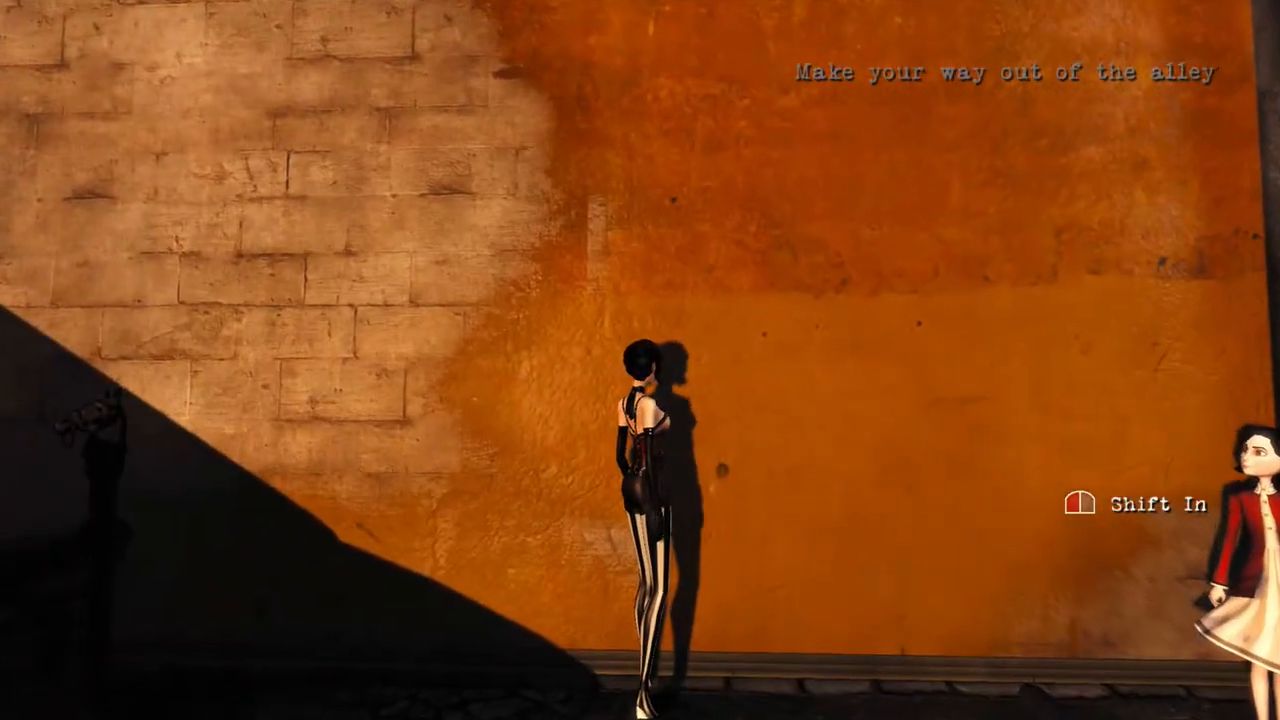
left_click(640, 360)
key("a")
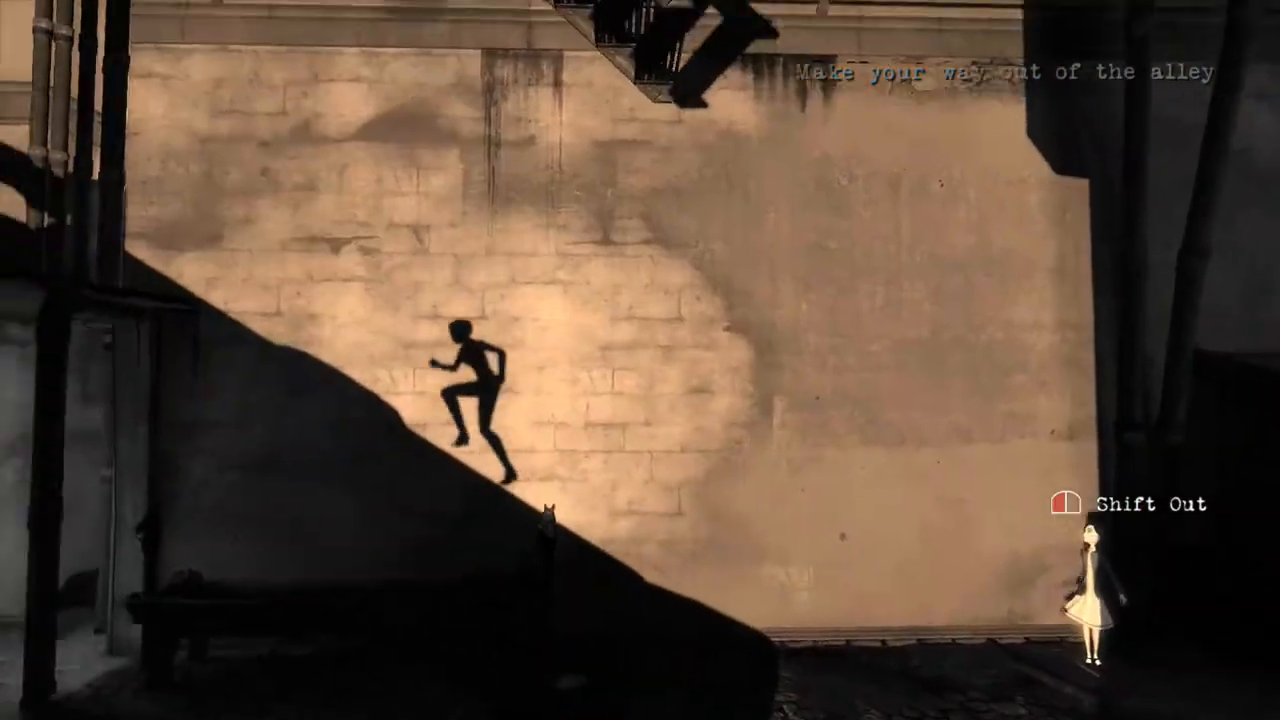